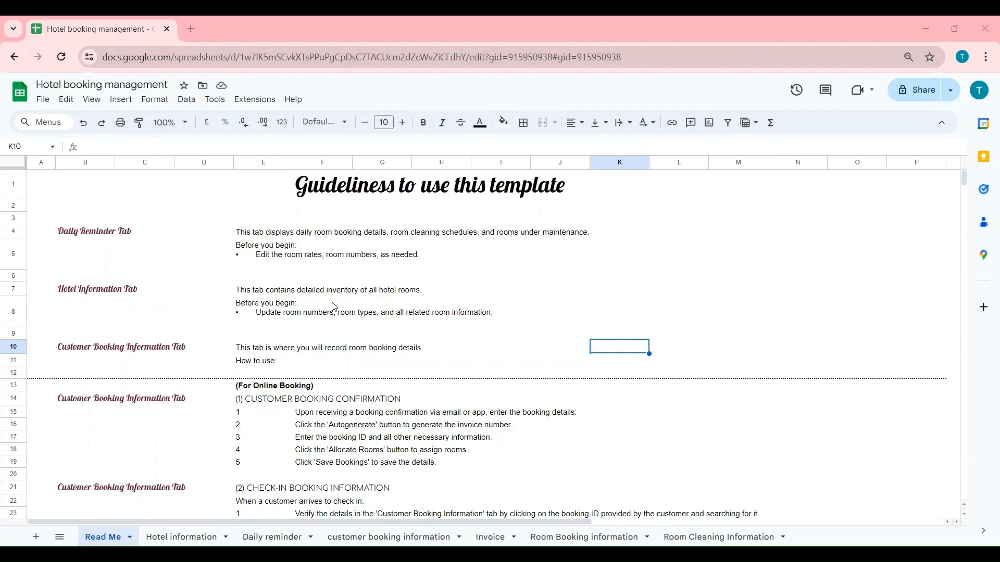
- Scroll through the booking form, then switch to the Hotel information sheet
{"action": "scroll", "coordinate": [224, 399], "scroll_direction": "down", "scroll_amount": 4}
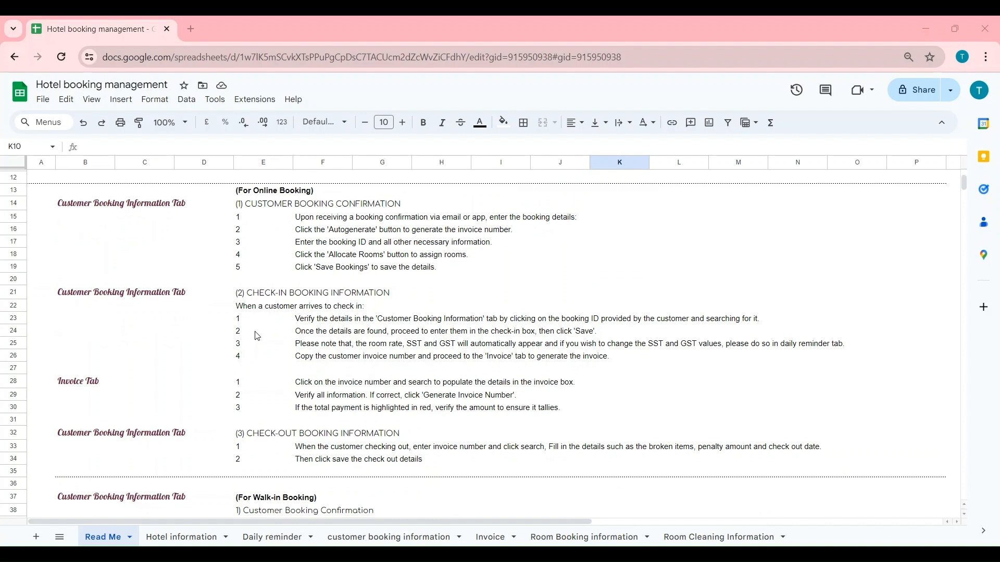
{"action": "scroll", "coordinate": [275, 412], "scroll_direction": "down", "scroll_amount": 7}
{"action": "scroll", "coordinate": [275, 412], "scroll_direction": "up", "scroll_amount": 9}
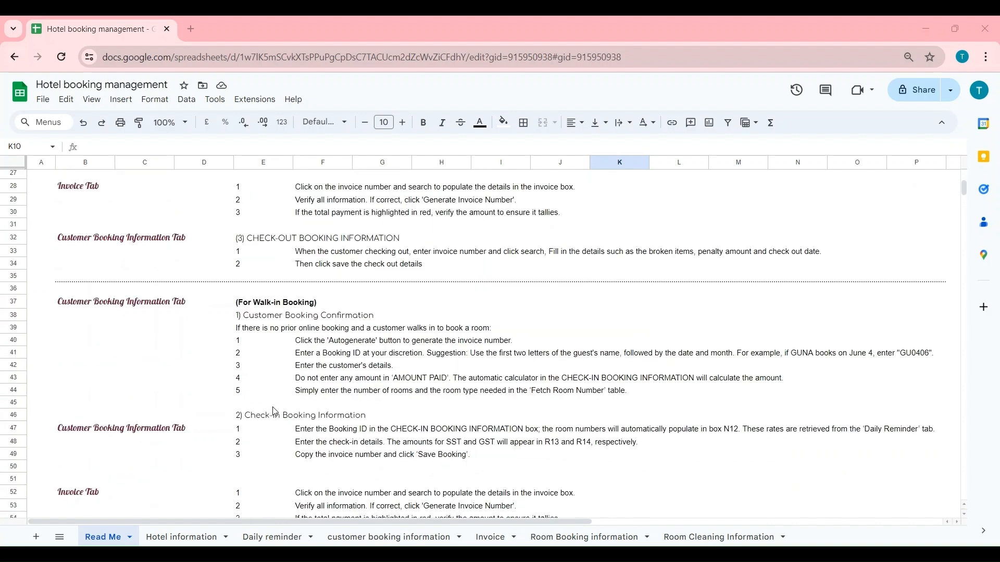
{"action": "scroll", "coordinate": [276, 412], "scroll_direction": "down", "scroll_amount": 6}
{"action": "scroll", "coordinate": [275, 411], "scroll_direction": "up", "scroll_amount": 2}
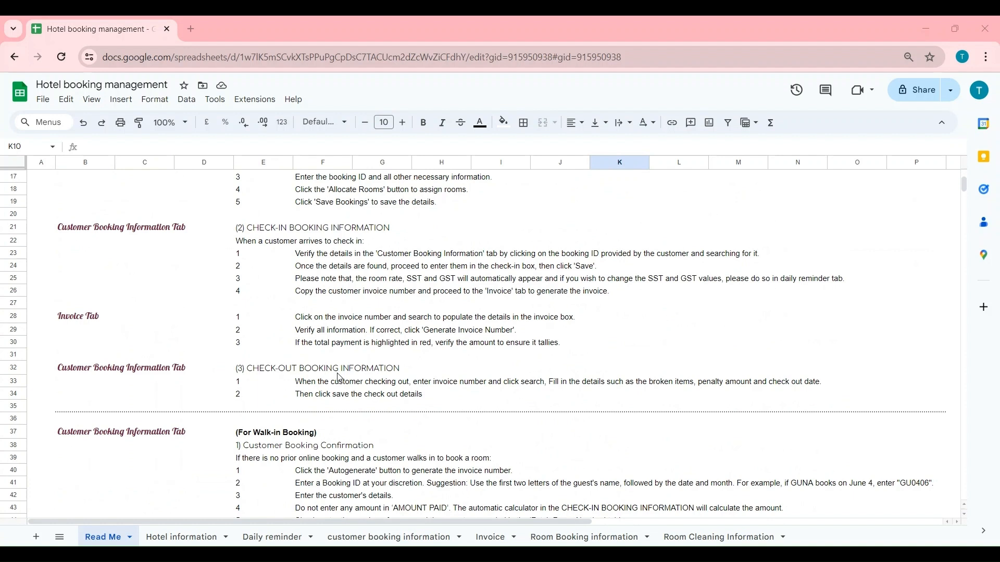
{"action": "scroll", "coordinate": [343, 390], "scroll_direction": "up", "scroll_amount": 2}
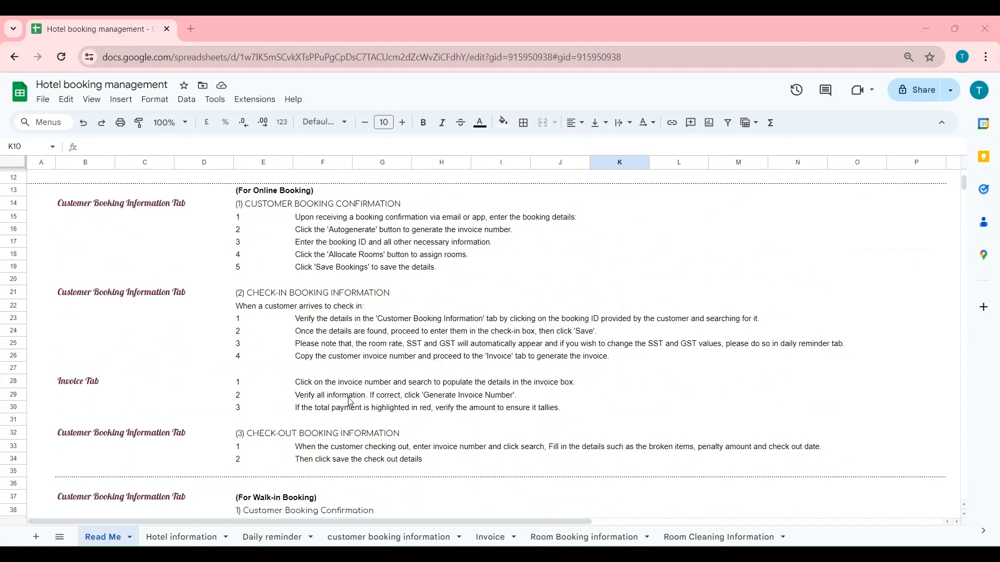
{"action": "scroll", "coordinate": [351, 402], "scroll_direction": "up", "scroll_amount": 5}
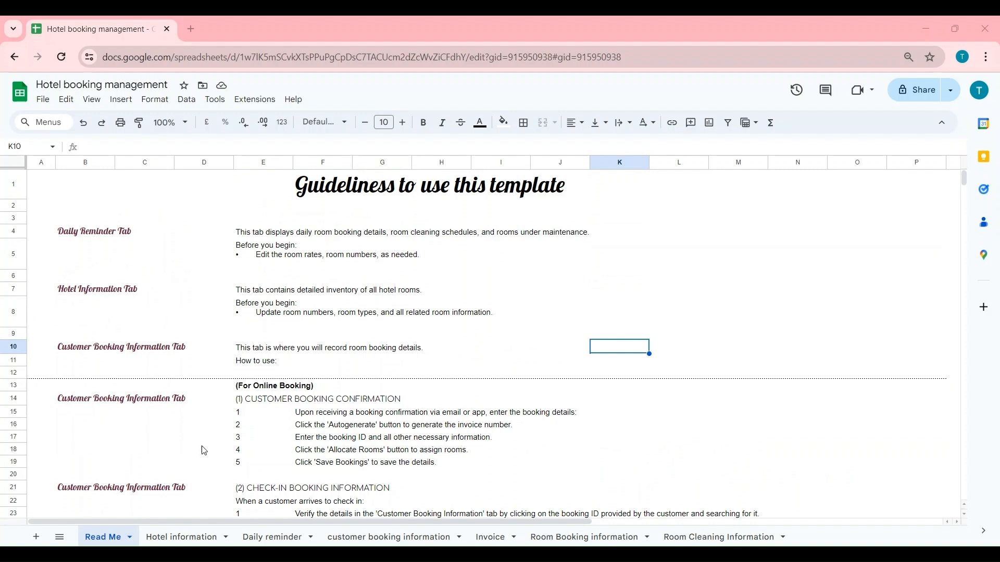
{"action": "left_click", "coordinate": [183, 542]}
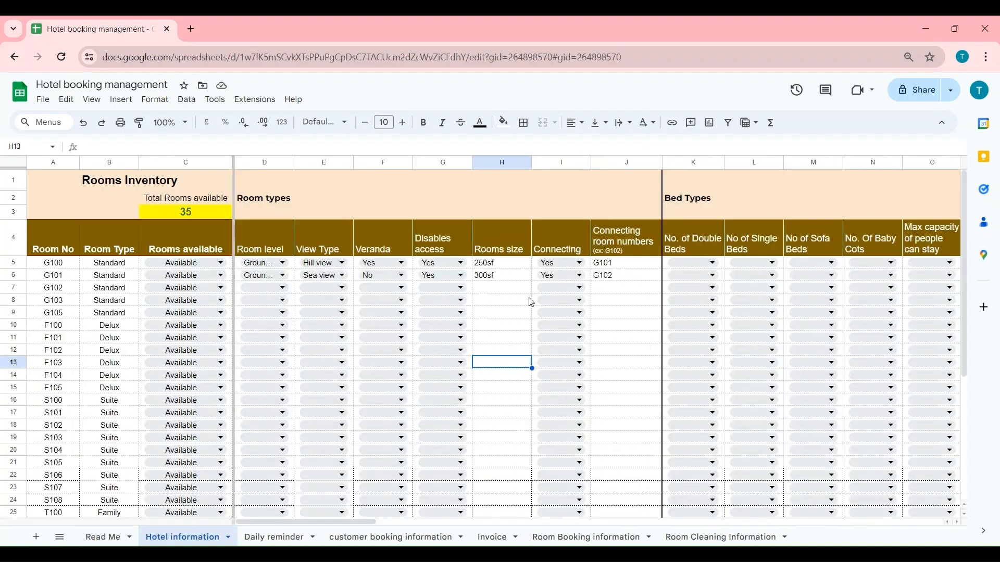
- Mark room G101 Closed/ under maintenance, check the available-rooms COUNTIF, then restore it to Available
{"action": "left_click", "coordinate": [186, 275]}
{"action": "left_click", "coordinate": [192, 309]}
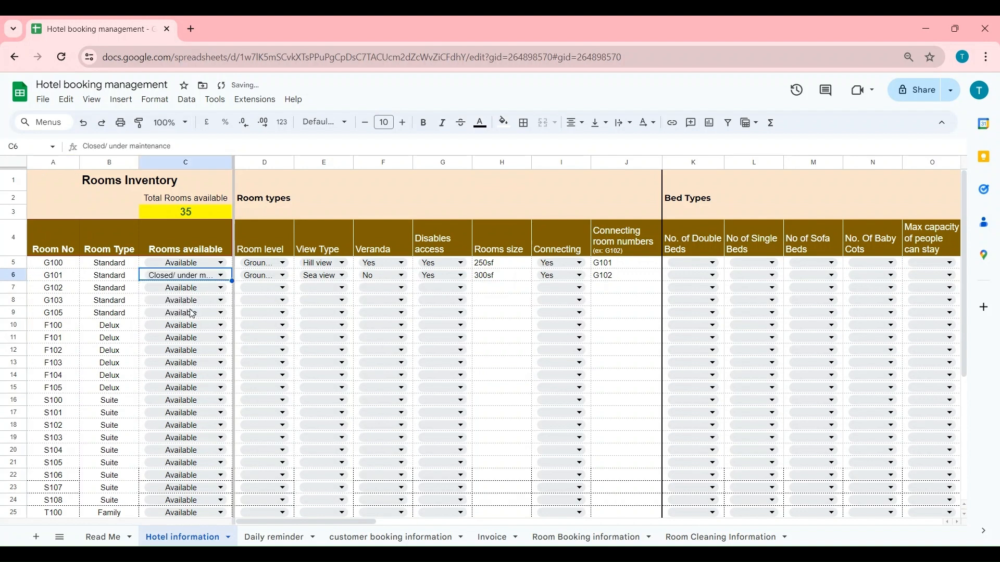
{"action": "left_click", "coordinate": [184, 215]}
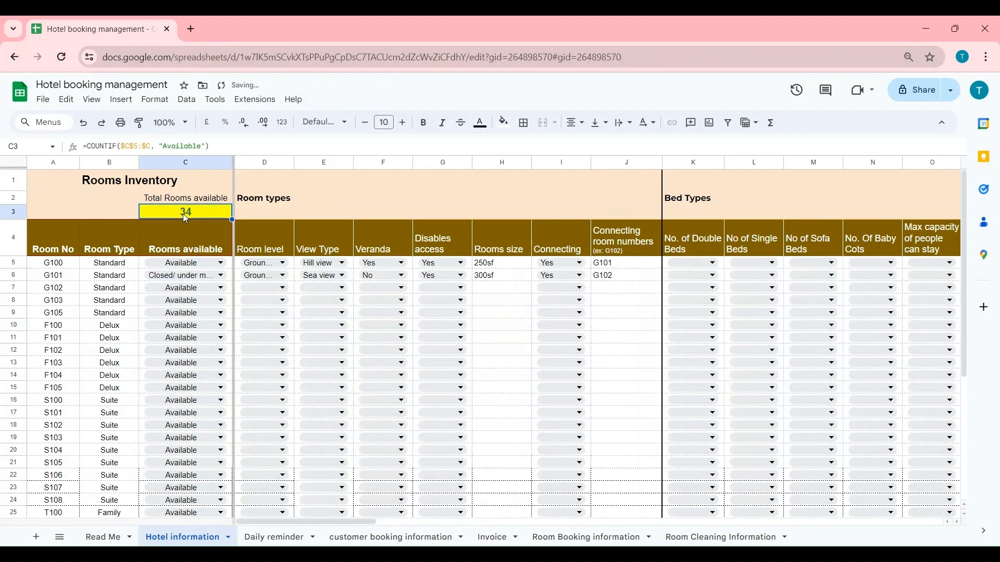
{"action": "left_click", "coordinate": [204, 276]}
{"action": "left_click", "coordinate": [196, 291]}
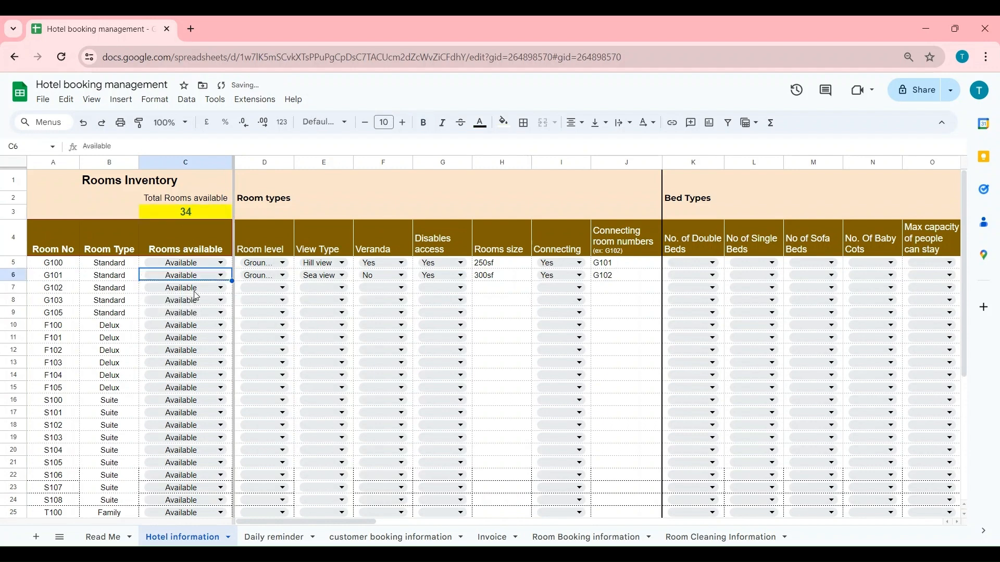
- Scroll the rooms inventory and open room G102's room level dropdown
{"action": "scroll", "coordinate": [93, 304], "scroll_direction": "down", "scroll_amount": 1}
{"action": "scroll", "coordinate": [78, 354], "scroll_direction": "down", "scroll_amount": 5}
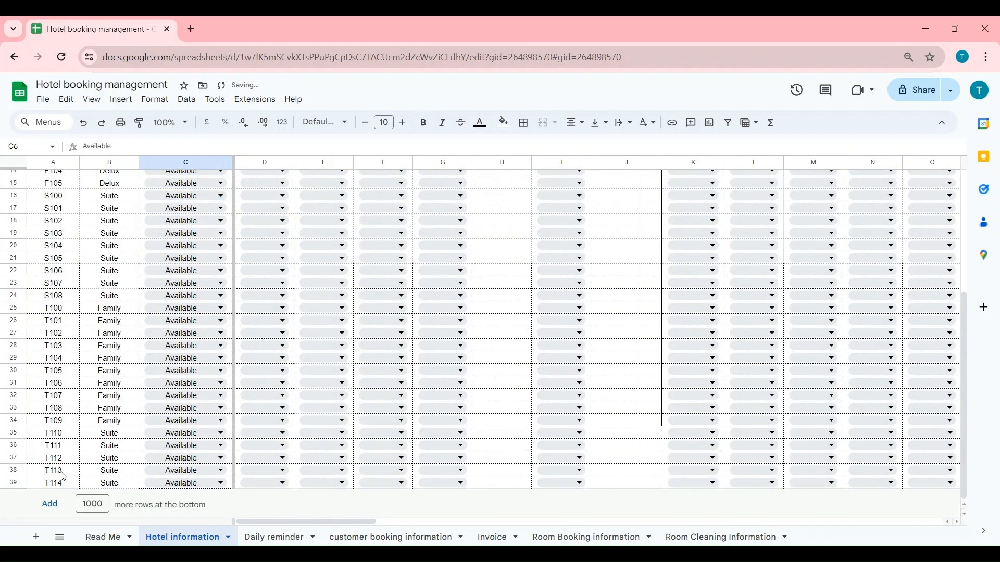
{"action": "scroll", "coordinate": [66, 417], "scroll_direction": "up", "scroll_amount": 7}
{"action": "key", "text": "Left"}
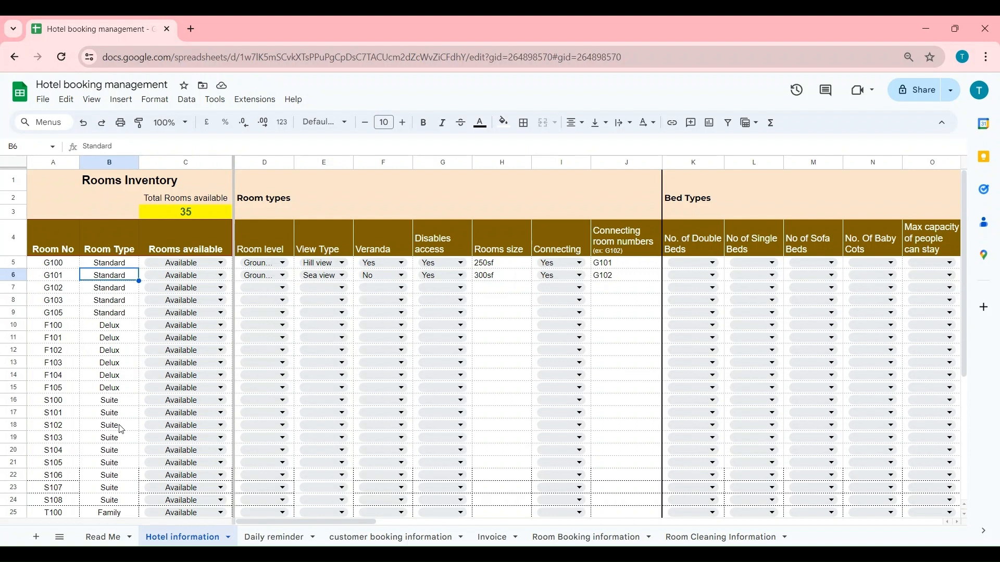
{"action": "left_click", "coordinate": [284, 287]}
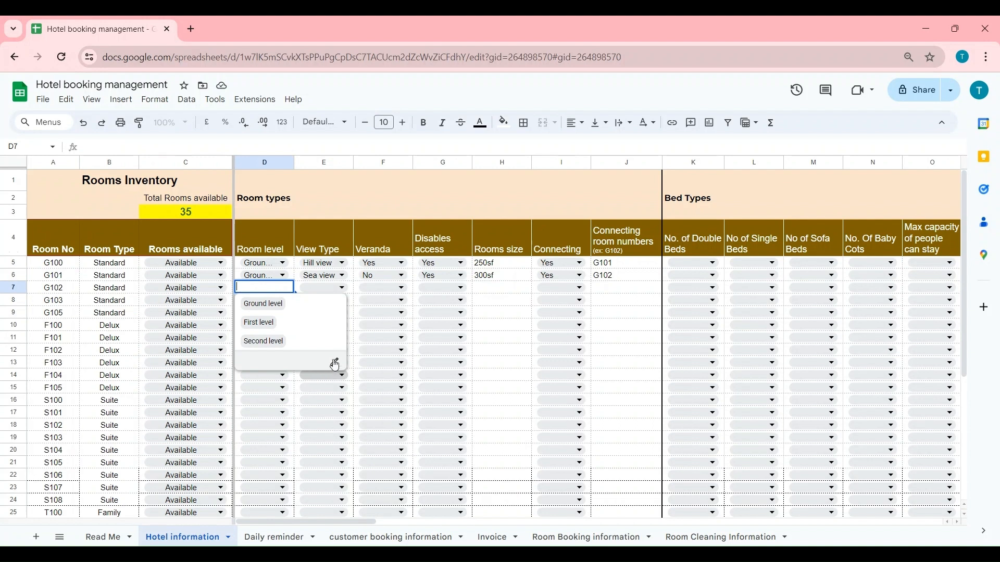
- Add 'Third level' to the room level dropdown choices and apply it to all room rows
{"action": "left_click", "coordinate": [336, 363]}
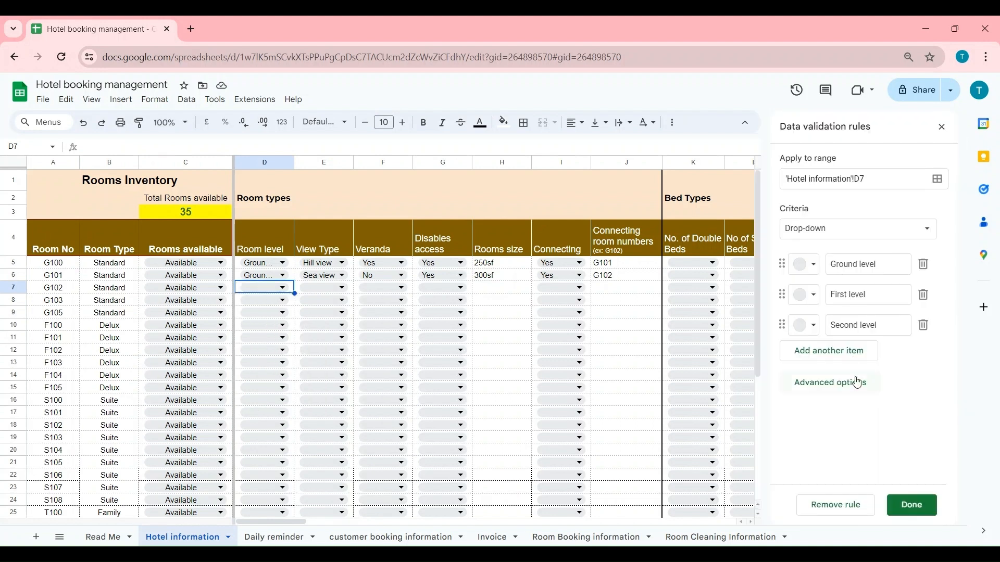
{"action": "left_click", "coordinate": [846, 354]}
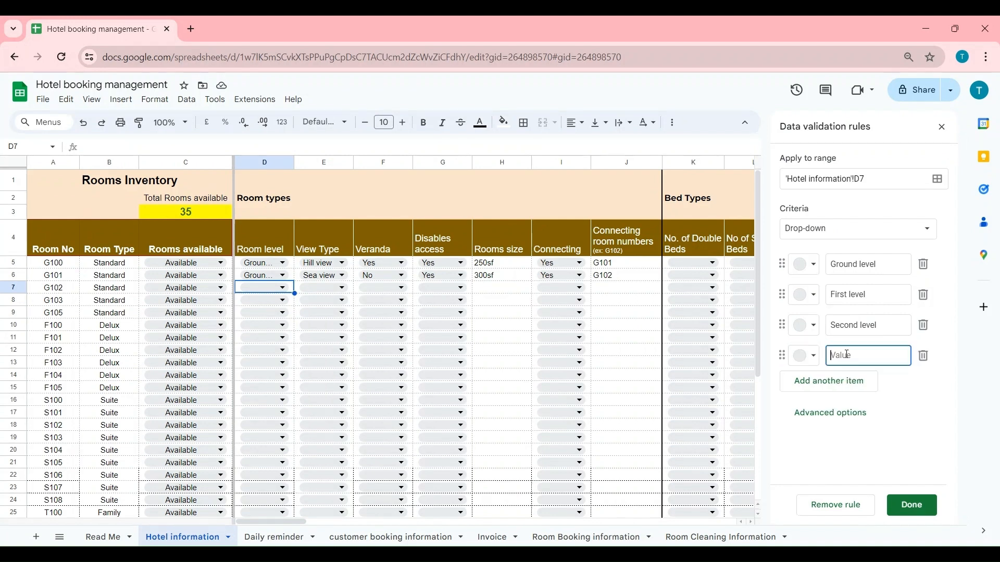
{"action": "type", "text": "Third level"}
{"action": "left_click", "coordinate": [906, 516]}
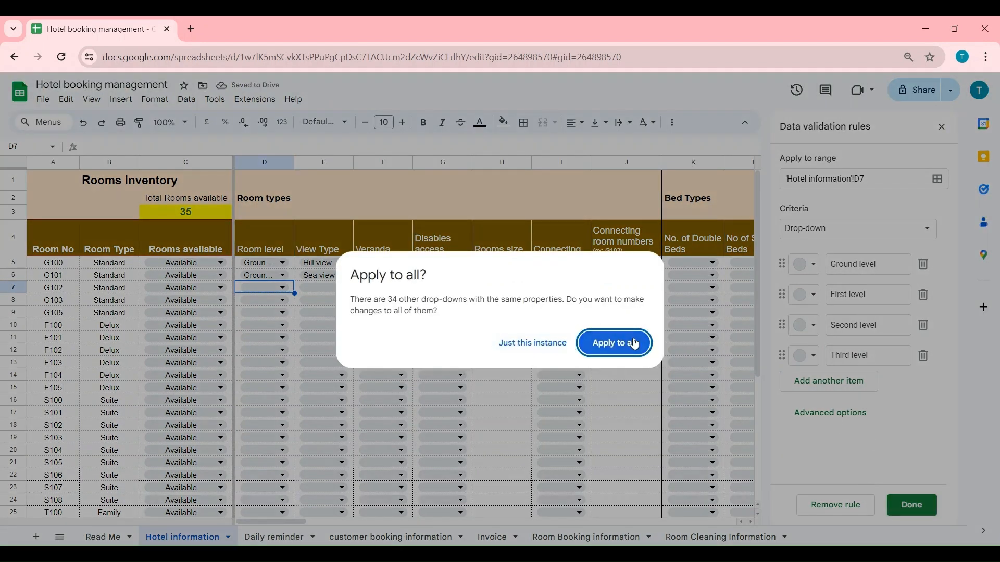
{"action": "left_click", "coordinate": [635, 345]}
{"action": "left_click", "coordinate": [941, 127]}
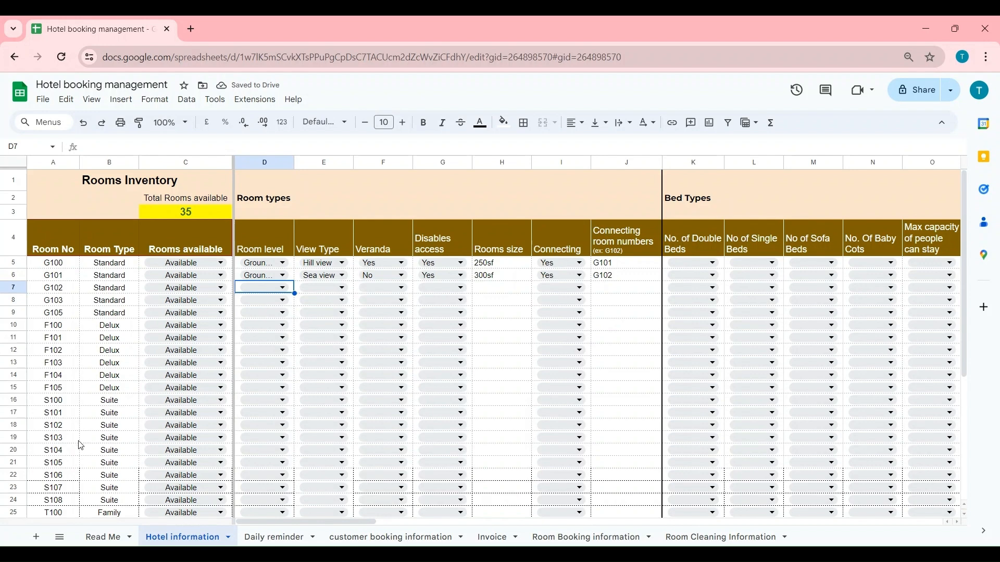
- Set room T109's room level to Third level
{"action": "scroll", "coordinate": [268, 508], "scroll_direction": "down", "scroll_amount": 5}
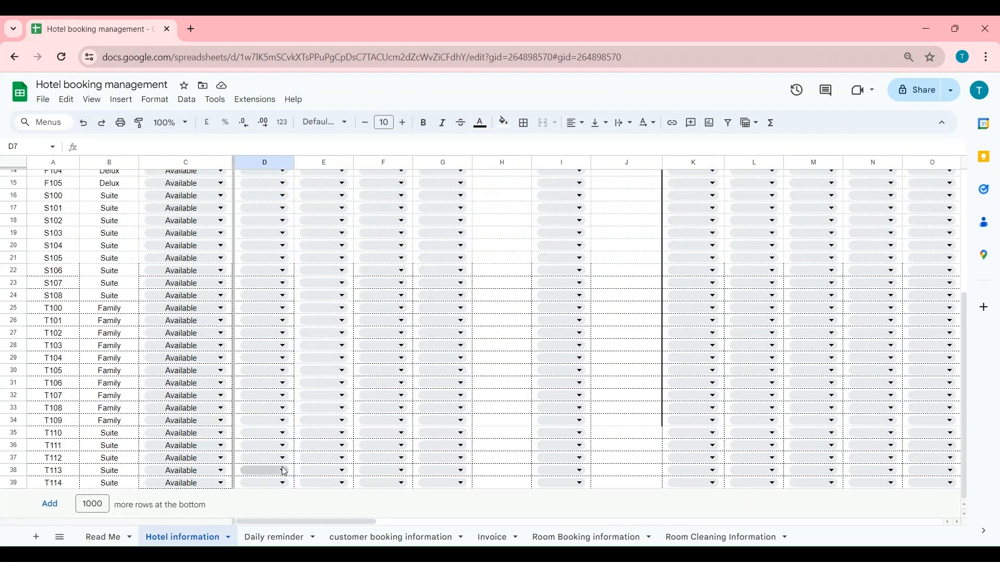
{"action": "left_click", "coordinate": [269, 420]}
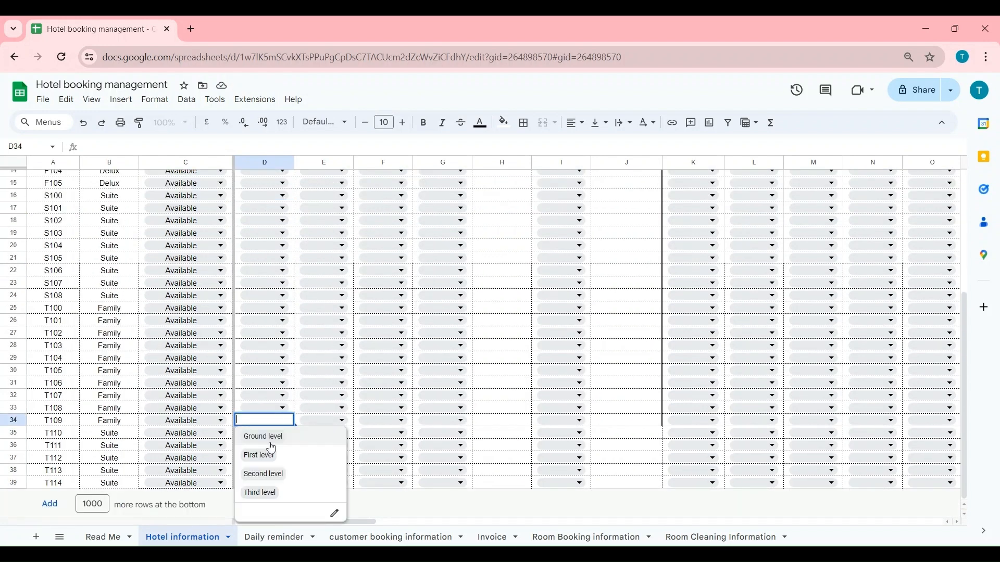
{"action": "left_click", "coordinate": [273, 493]}
- Scroll across the inventory columns and go to the Daily reminder sheet
{"action": "scroll", "coordinate": [311, 363], "scroll_direction": "up", "scroll_amount": 5}
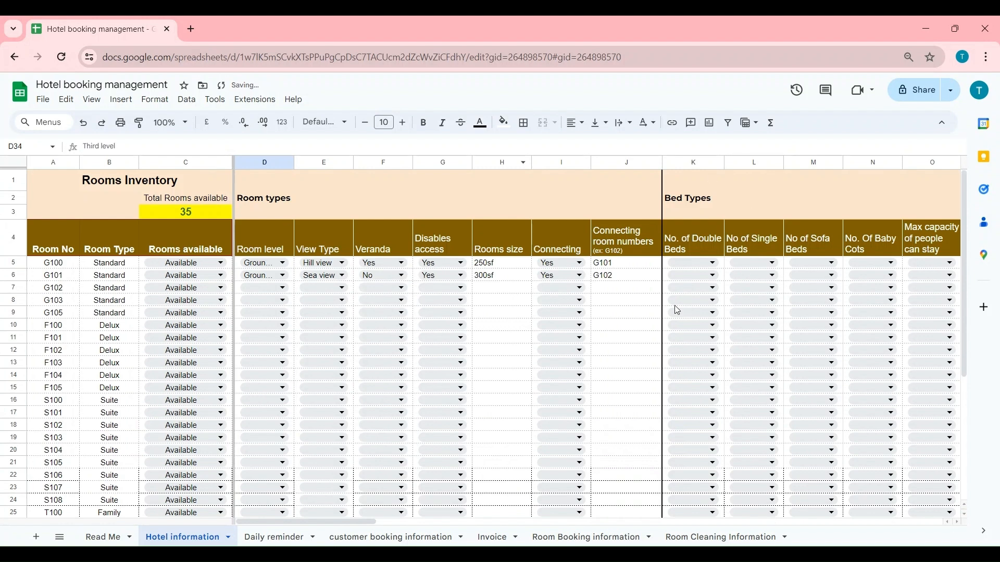
{"action": "left_click_drag", "start_coordinate": [273, 523], "coordinate": [567, 529]}
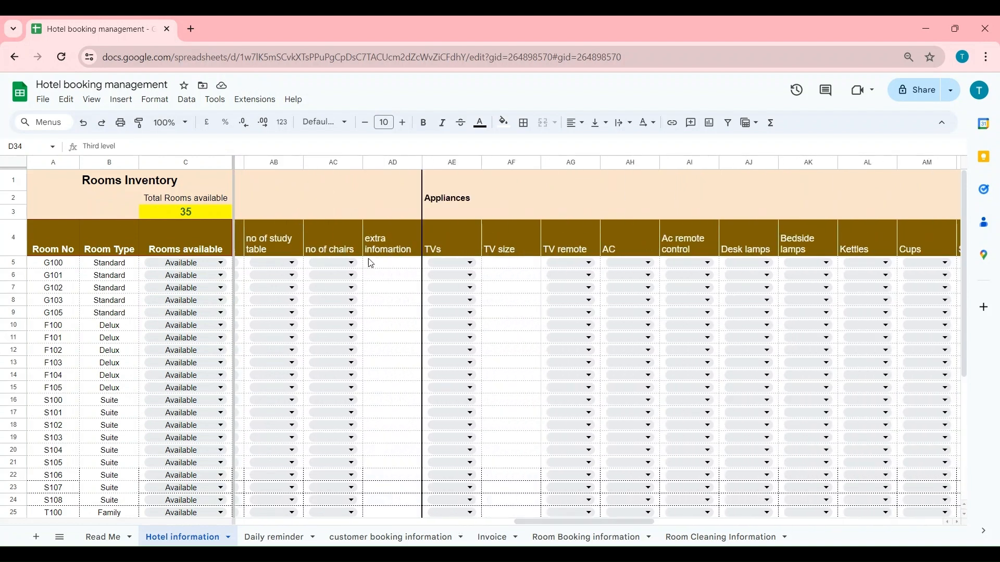
{"action": "left_click", "coordinate": [267, 540]}
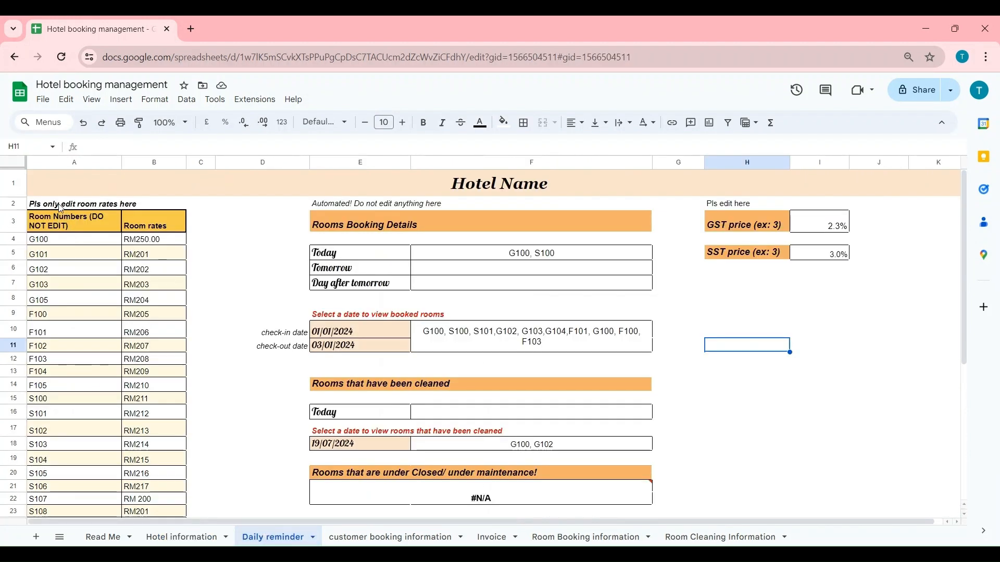
{"action": "left_click_drag", "start_coordinate": [84, 245], "coordinate": [78, 317]}
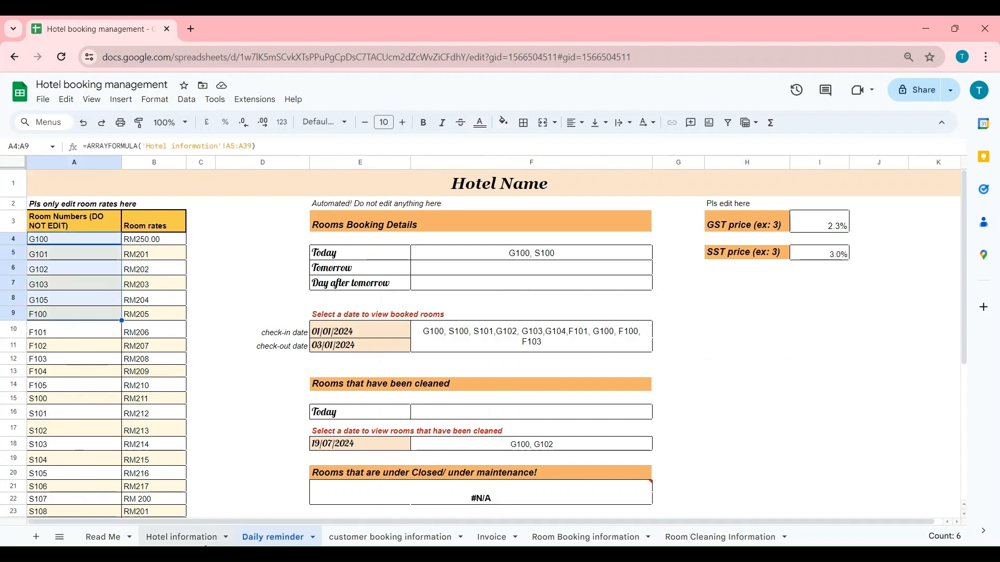
{"action": "left_click", "coordinate": [186, 537]}
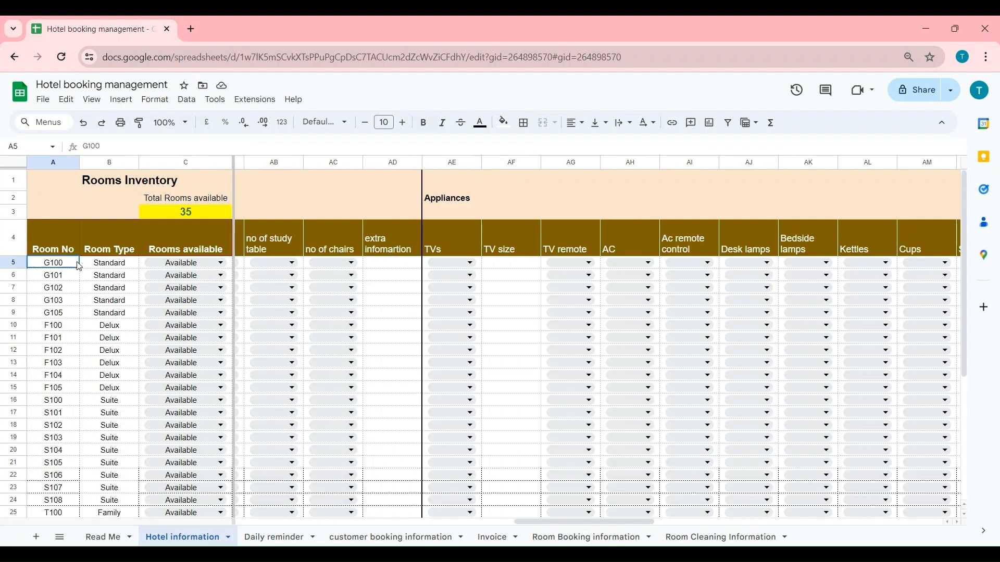
{"action": "left_click", "coordinate": [286, 539]}
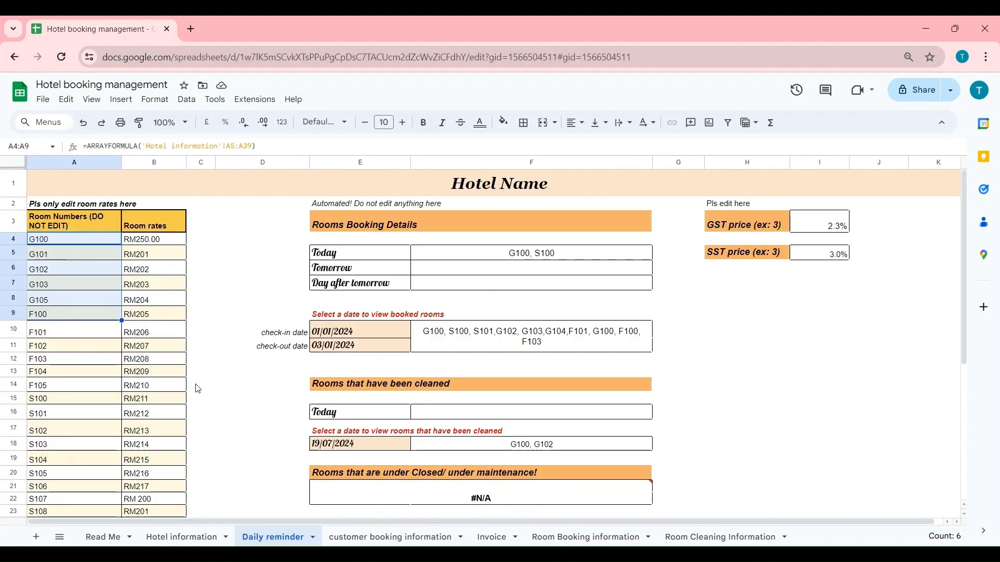
{"action": "left_click", "coordinate": [149, 241]}
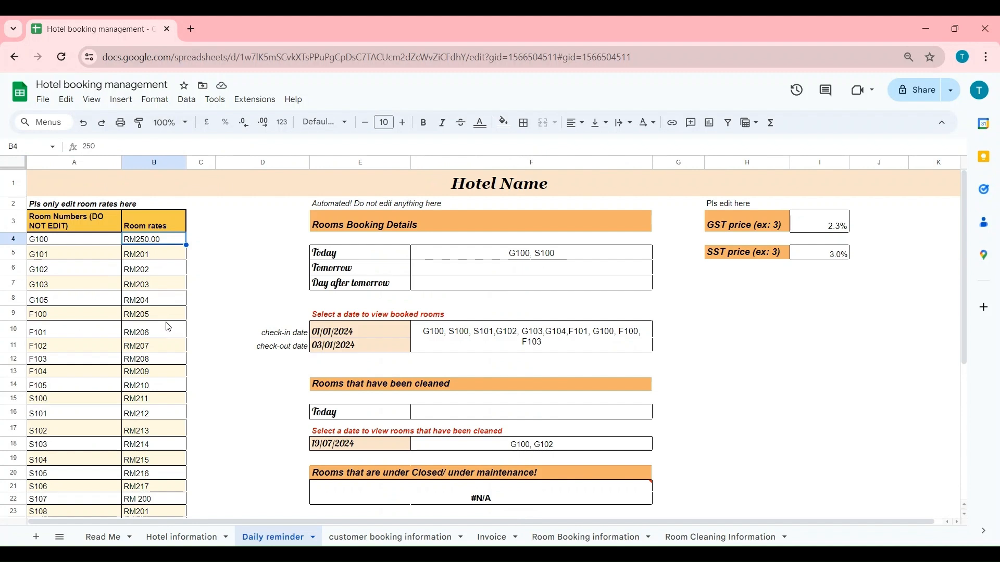
{"action": "left_click", "coordinate": [177, 403]}
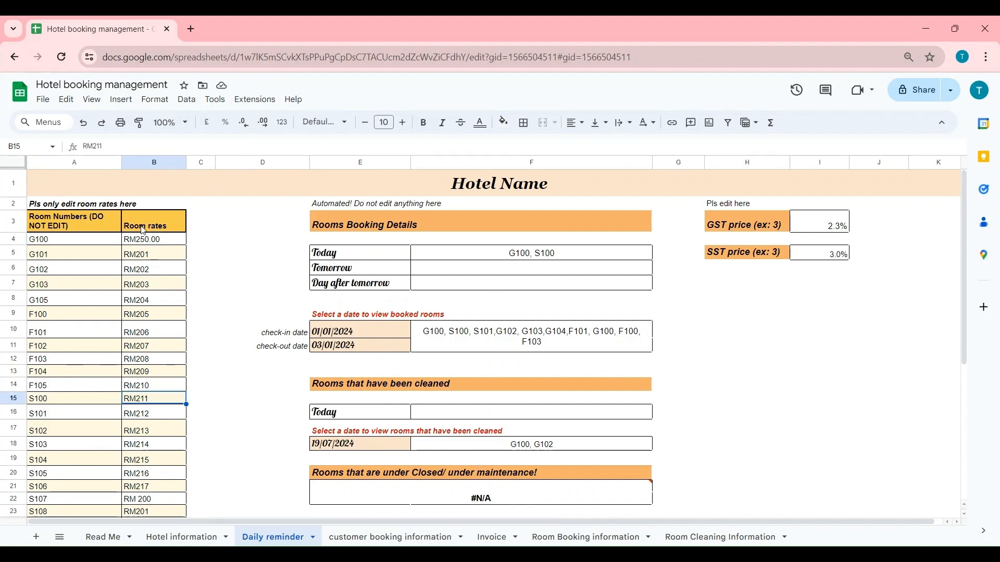
{"action": "scroll", "coordinate": [142, 325], "scroll_direction": "down", "scroll_amount": 5}
{"action": "scroll", "coordinate": [151, 458], "scroll_direction": "up", "scroll_amount": 5}
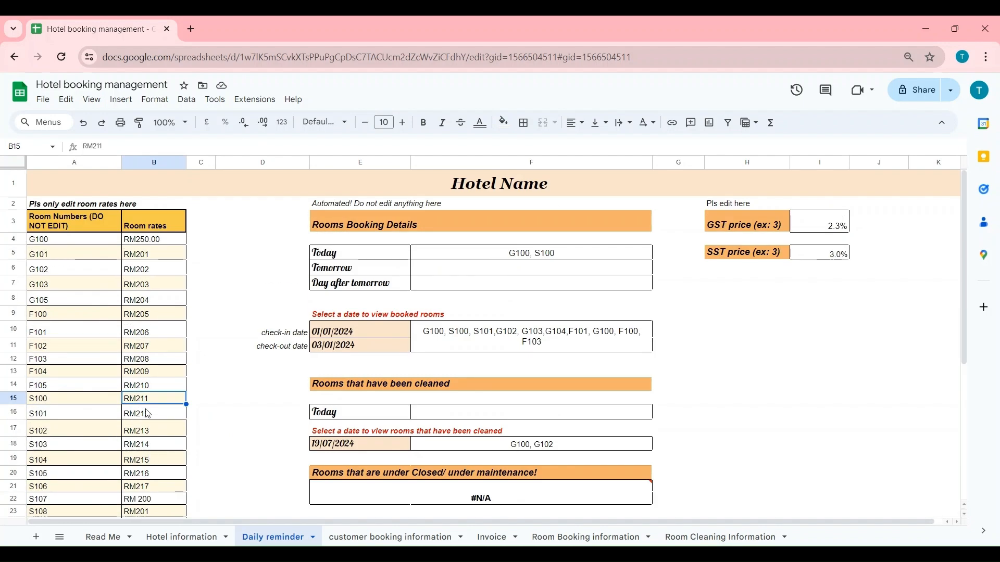
{"action": "left_click", "coordinate": [138, 243]}
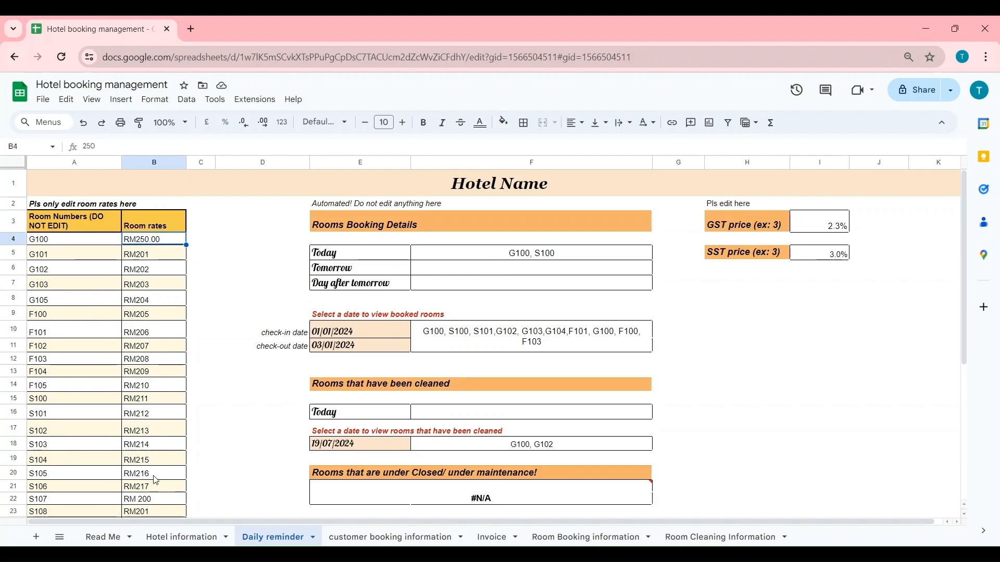
{"action": "left_click", "coordinate": [137, 351]}
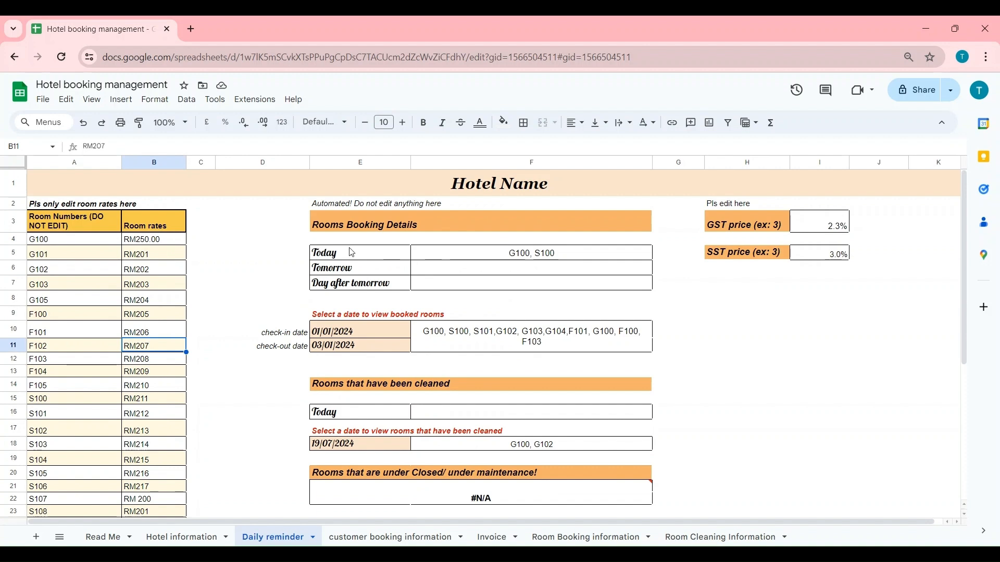
- Inspect the heading, automated note, booking formulas for today to day-after, and the 01/01–03/01/2024 dates
{"action": "left_click", "coordinate": [511, 191]}
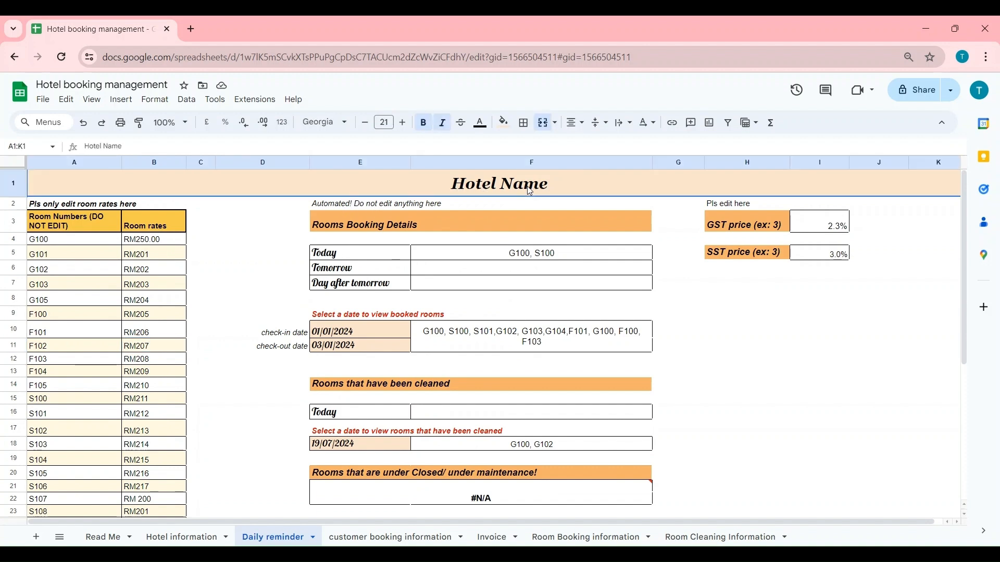
{"action": "left_click", "coordinate": [360, 208]}
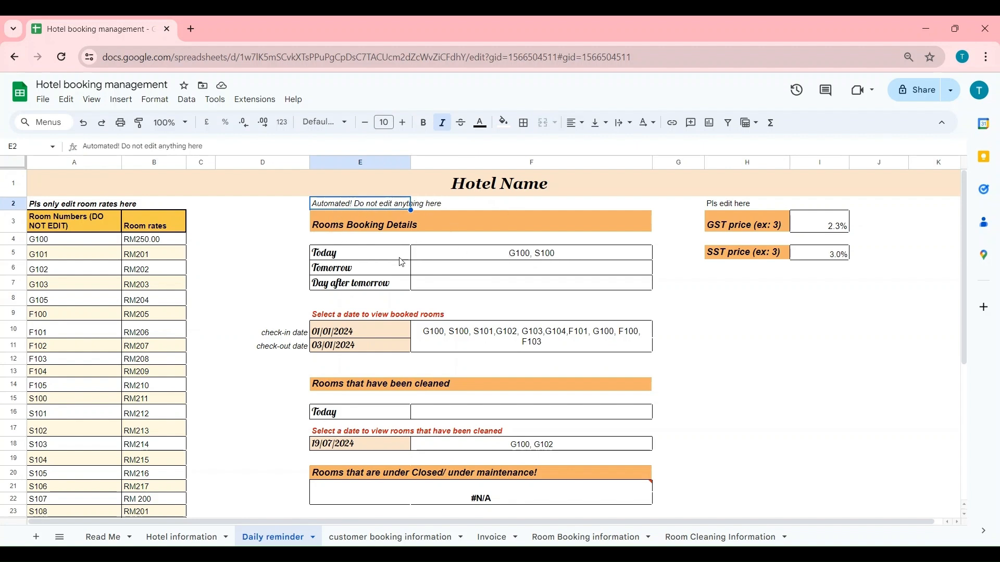
{"action": "left_click", "coordinate": [460, 257]}
{"action": "left_click", "coordinate": [462, 270]}
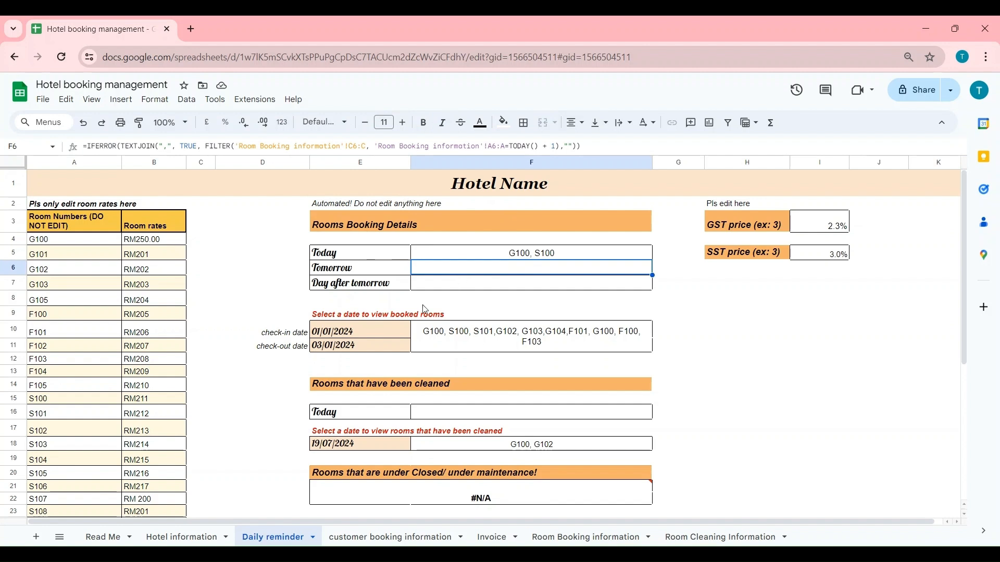
{"action": "left_click", "coordinate": [389, 260]}
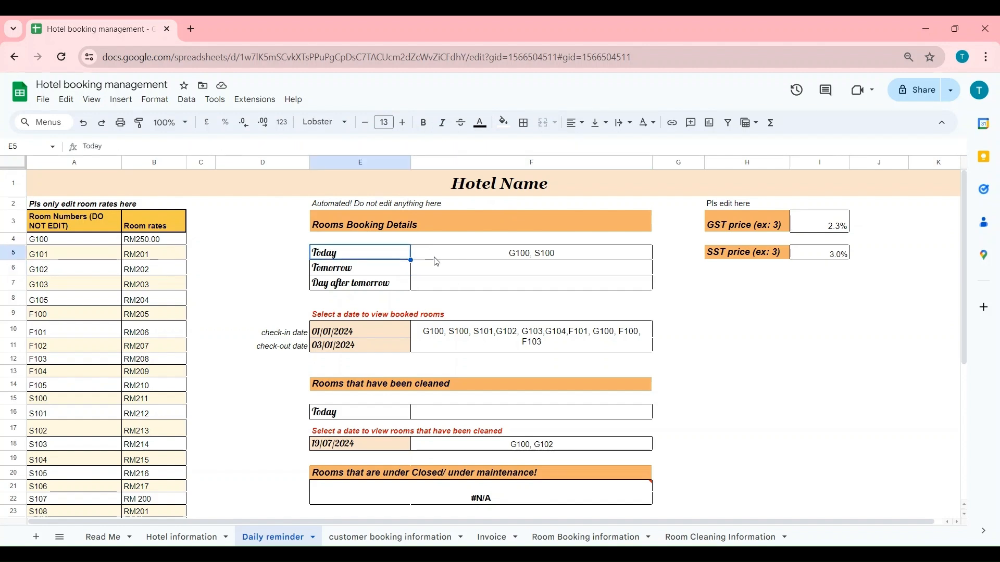
{"action": "left_click", "coordinate": [437, 262]}
{"action": "left_click", "coordinate": [388, 259]}
{"action": "left_click", "coordinate": [398, 285]}
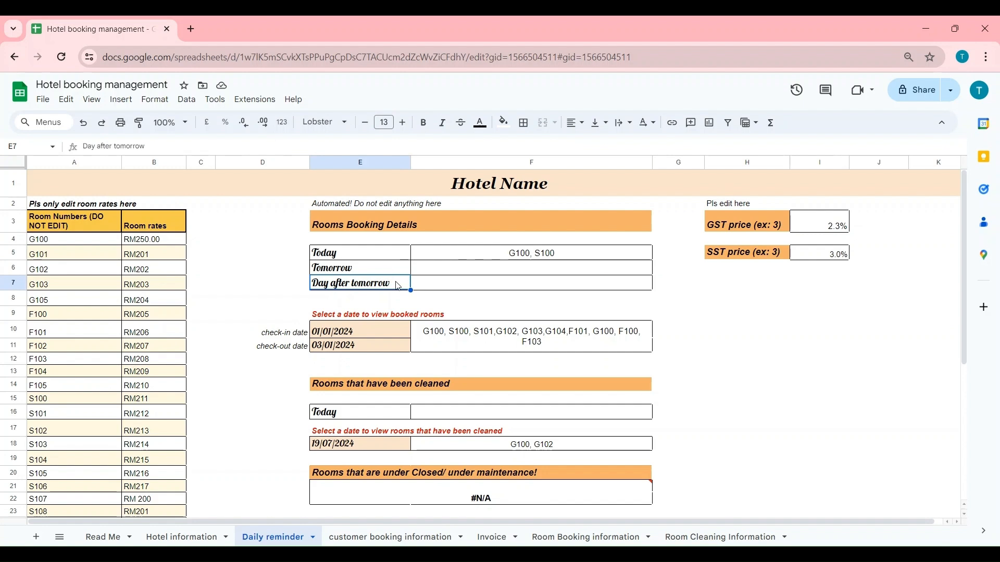
{"action": "left_click", "coordinate": [385, 328]}
{"action": "left_click", "coordinate": [376, 348]}
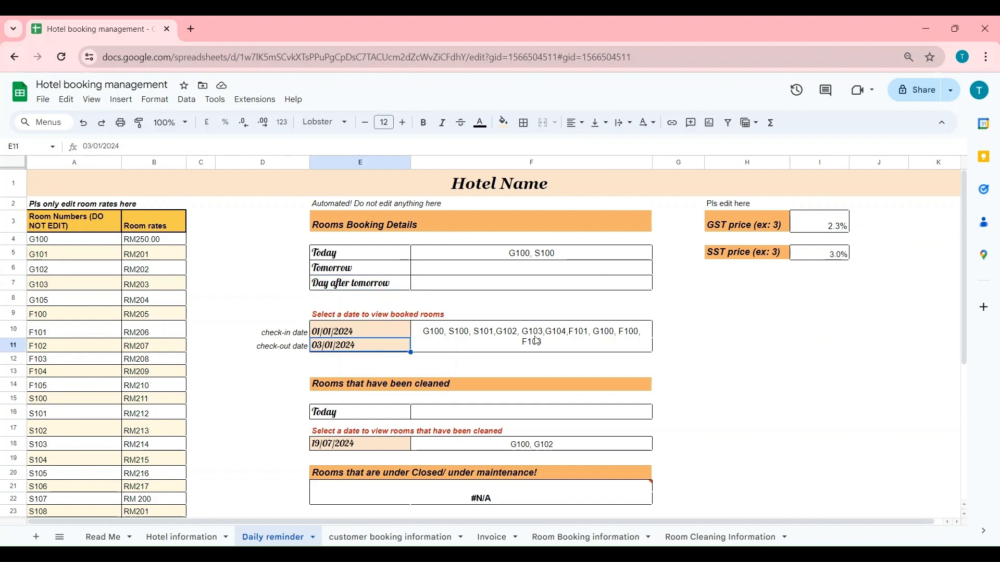
- Inspect the cleaned-rooms and maintenance-list formulas, then go to Hotel information
{"action": "scroll", "coordinate": [494, 358], "scroll_direction": "down", "scroll_amount": 3}
{"action": "left_click", "coordinate": [401, 285]}
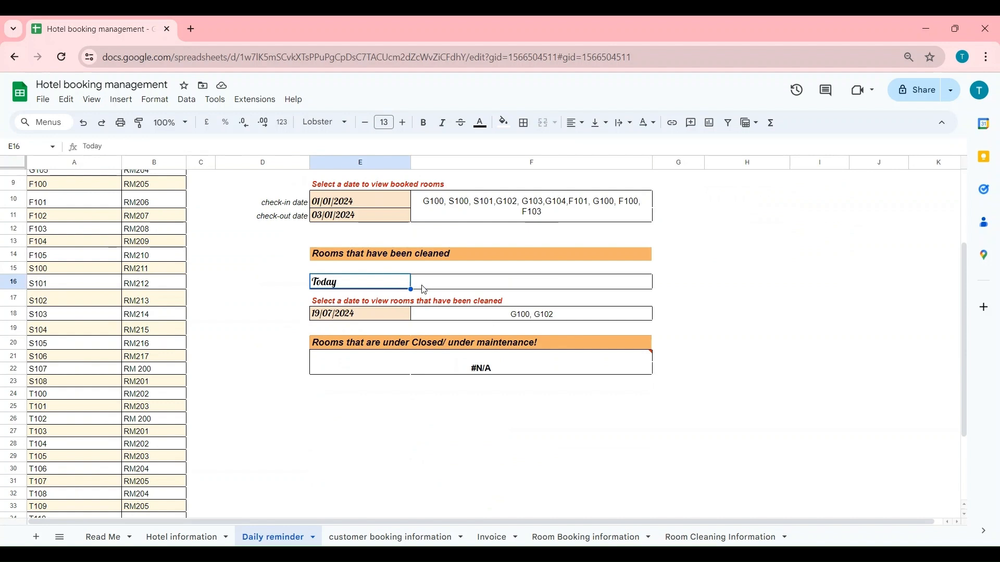
{"action": "left_click", "coordinate": [456, 289]}
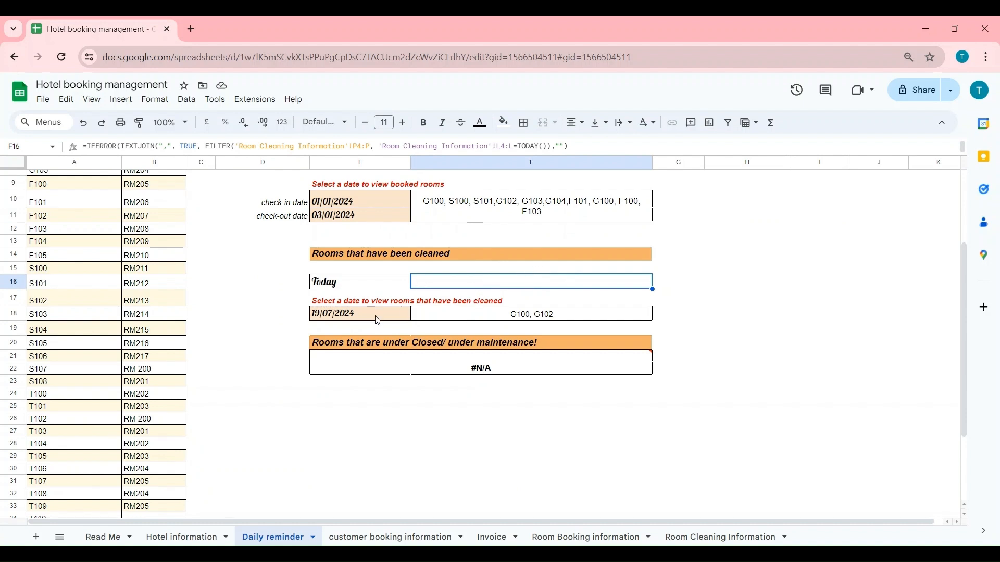
{"action": "left_click", "coordinate": [497, 316]}
{"action": "left_click", "coordinate": [451, 368]}
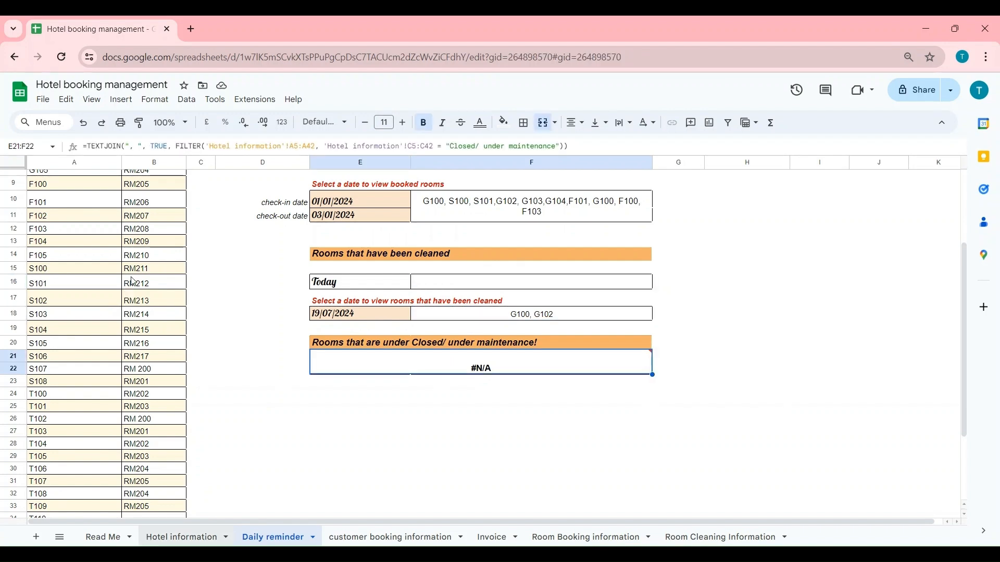
{"action": "left_click", "coordinate": [185, 537]}
- Set room G100 to Closed/ under maintenance and view it in the Daily reminder maintenance list
{"action": "left_click", "coordinate": [219, 264]}
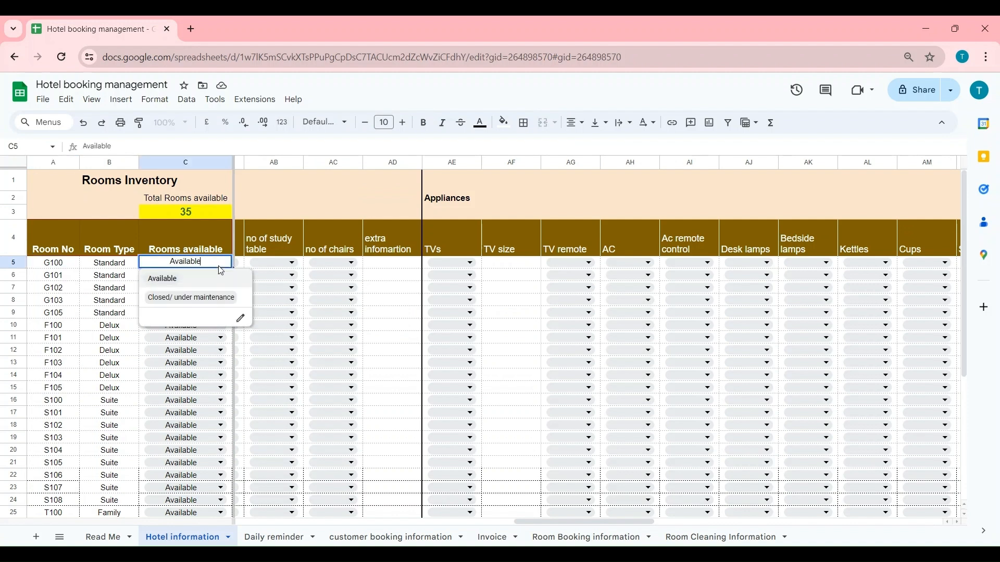
{"action": "left_click", "coordinate": [208, 297]}
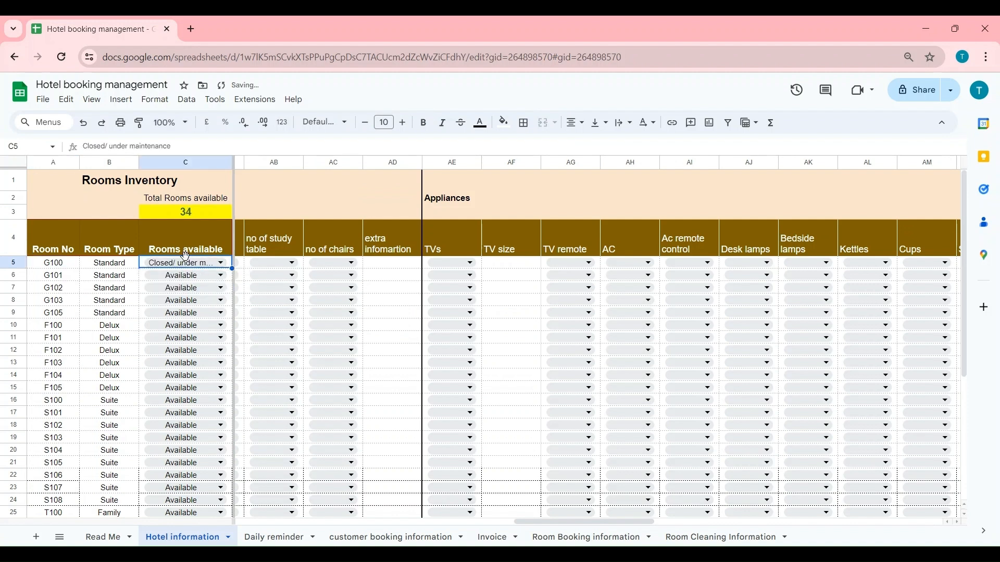
{"action": "left_click", "coordinate": [268, 539]}
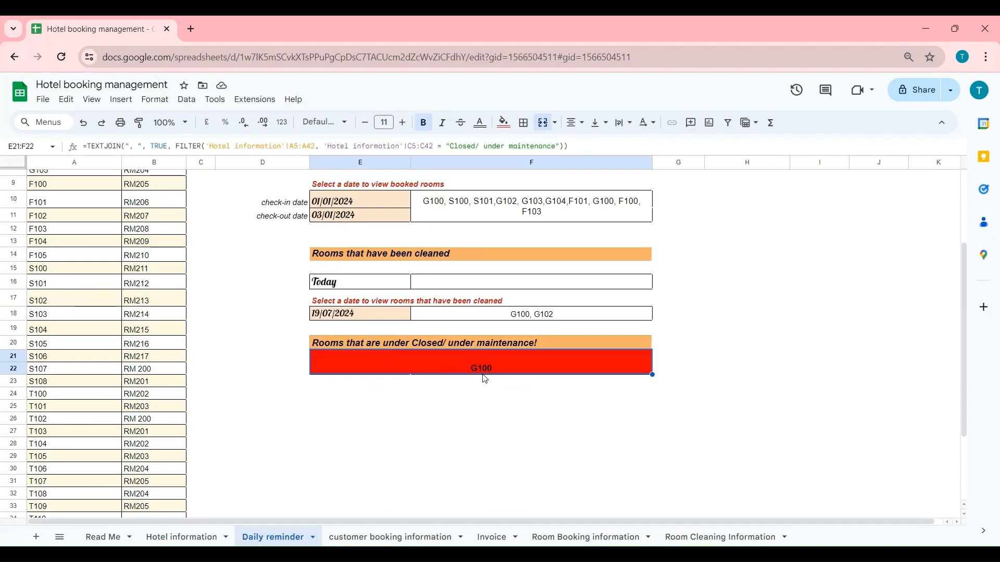
{"action": "scroll", "coordinate": [535, 432], "scroll_direction": "up", "scroll_amount": 3}
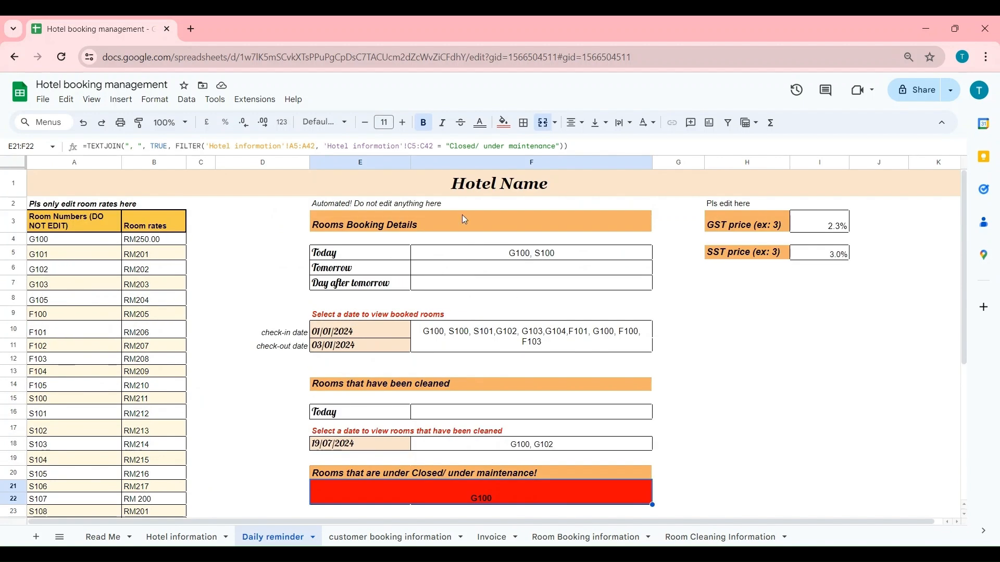
- Change the GST rate from 2.3% to 3% and the SST rate to 2.5%
{"action": "left_click", "coordinate": [754, 230]}
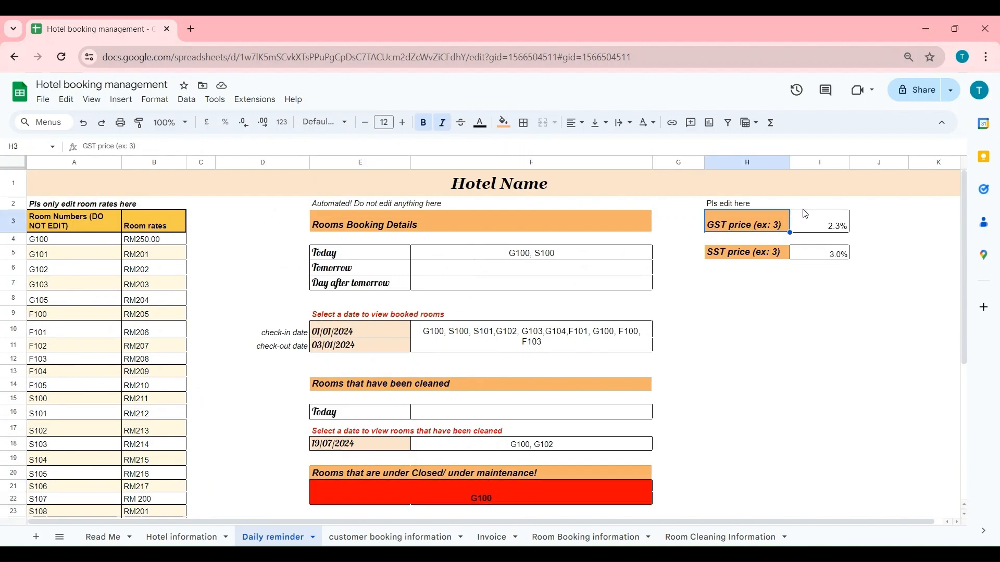
{"action": "left_click", "coordinate": [819, 230]}
{"action": "left_click", "coordinate": [816, 255]}
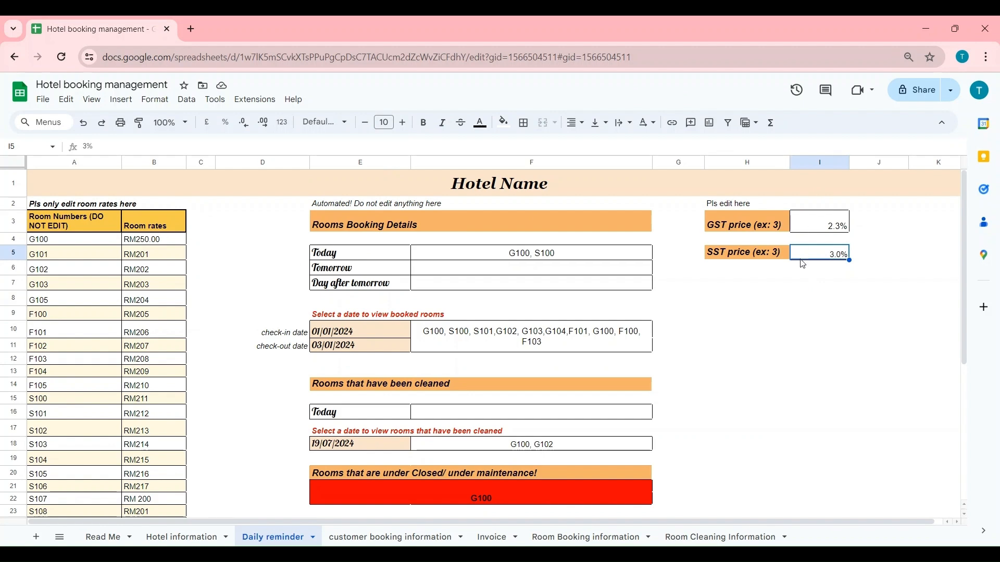
{"action": "left_click", "coordinate": [821, 222]}
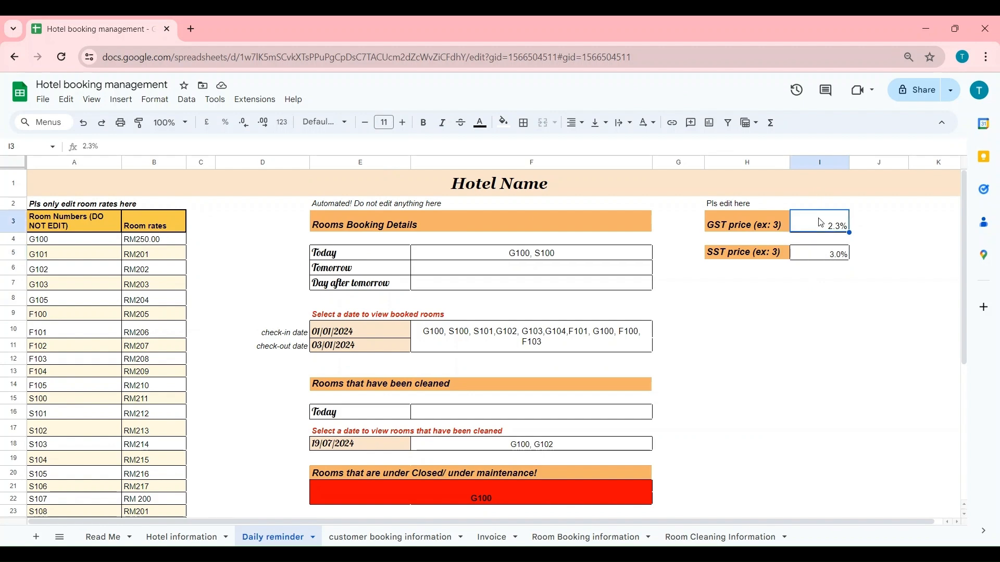
{"action": "type", "text": "3"}
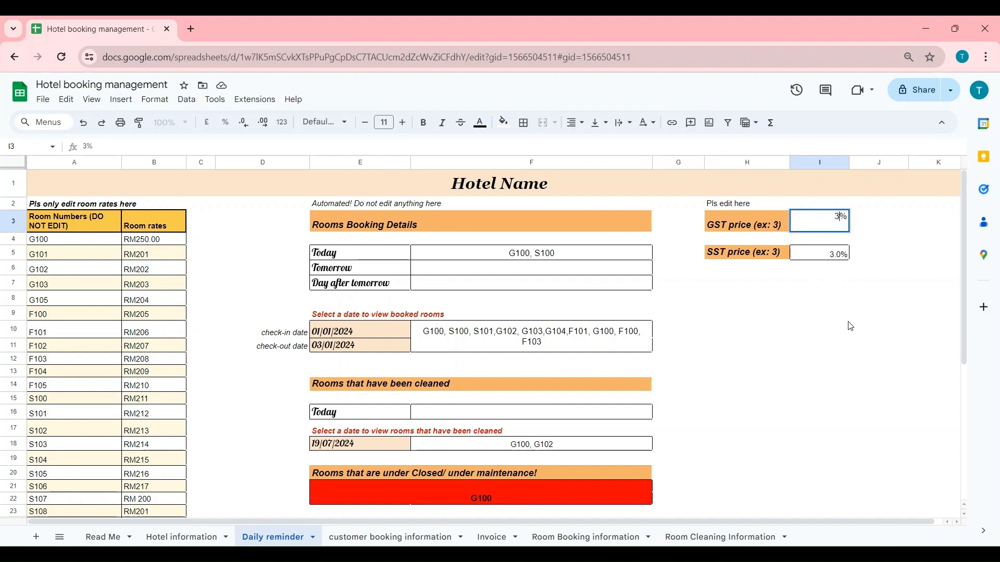
{"action": "left_click", "coordinate": [848, 325]}
{"action": "left_click", "coordinate": [820, 252]}
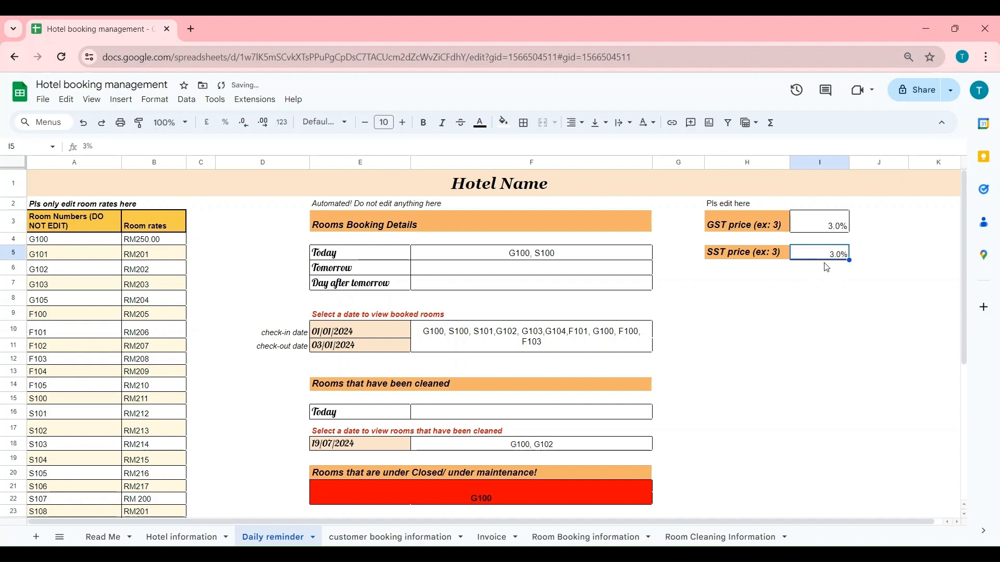
{"action": "type", "text": "2.5"}
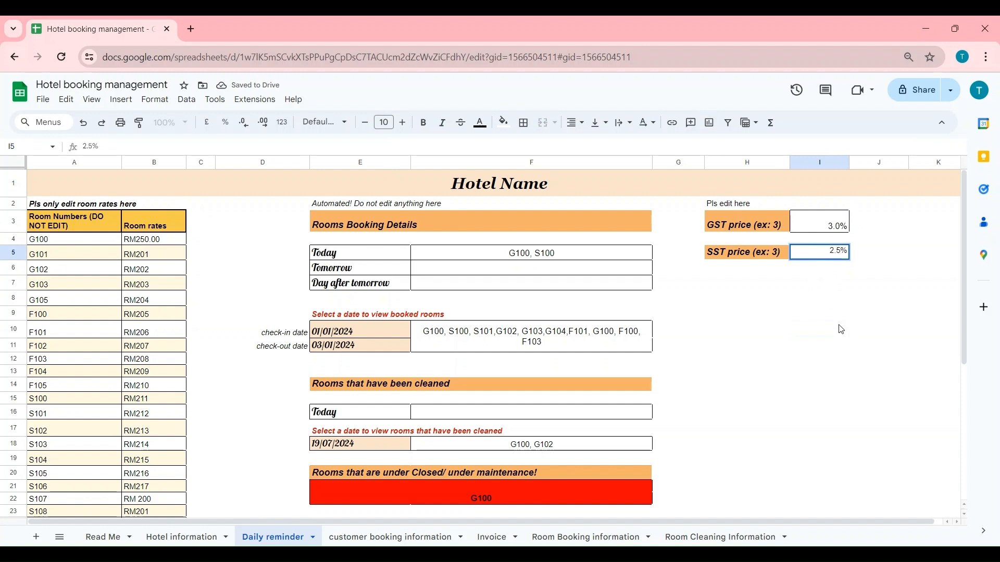
{"action": "left_click", "coordinate": [841, 329]}
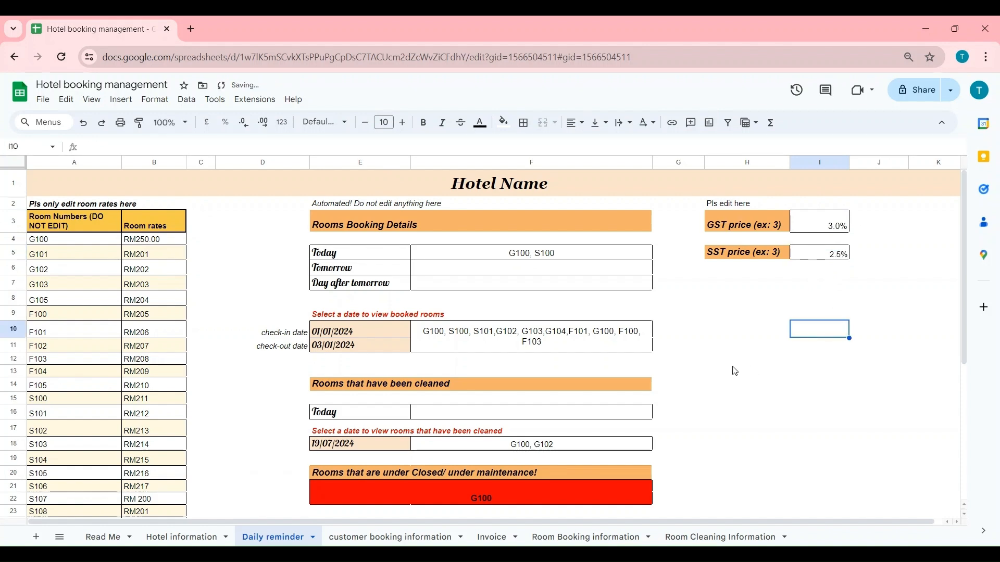
{"action": "left_click", "coordinate": [377, 536]}
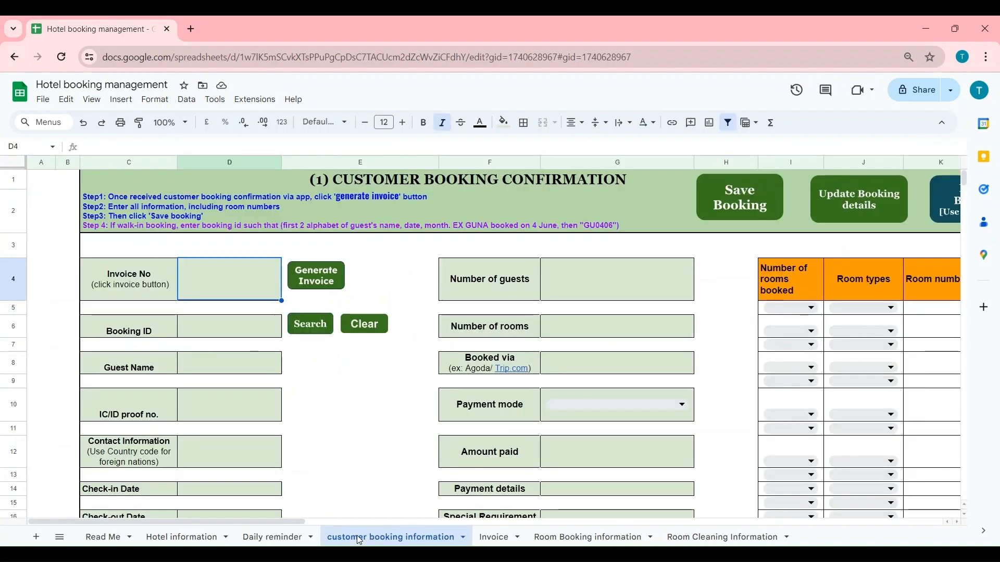
- Scroll around the blank booking confirmation form on the customer booking information sheet
{"action": "scroll", "coordinate": [336, 458], "scroll_direction": "down", "scroll_amount": 4}
{"action": "scroll", "coordinate": [335, 458], "scroll_direction": "up", "scroll_amount": 4}
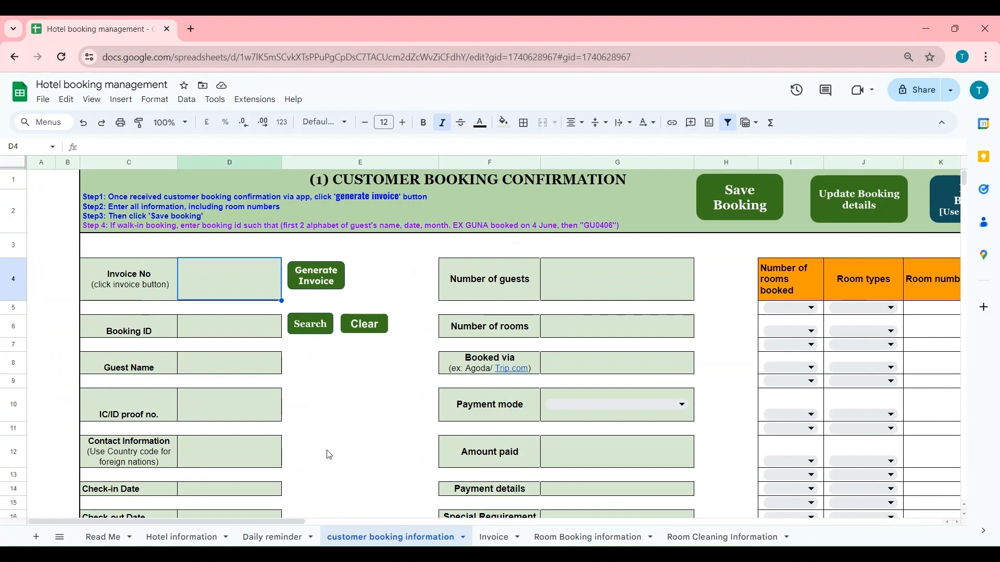
{"action": "left_click_drag", "start_coordinate": [301, 522], "coordinate": [311, 521]}
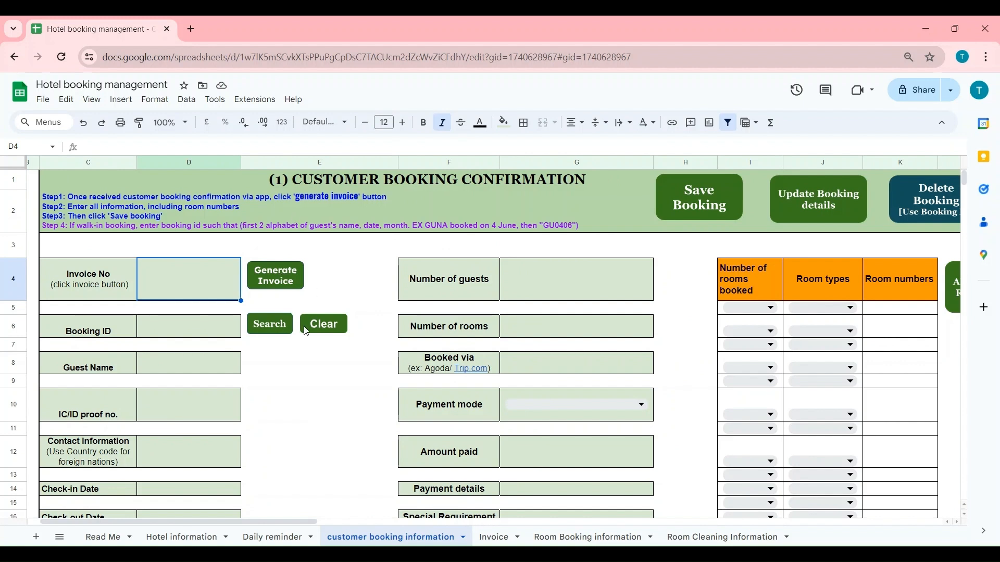
{"action": "left_click", "coordinate": [352, 434]}
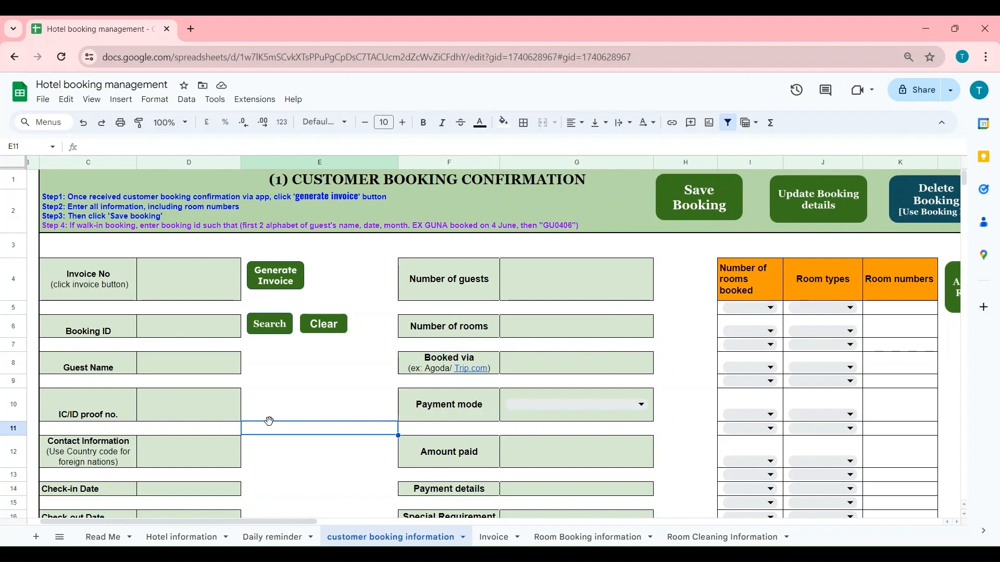
{"action": "left_click", "coordinate": [119, 254]}
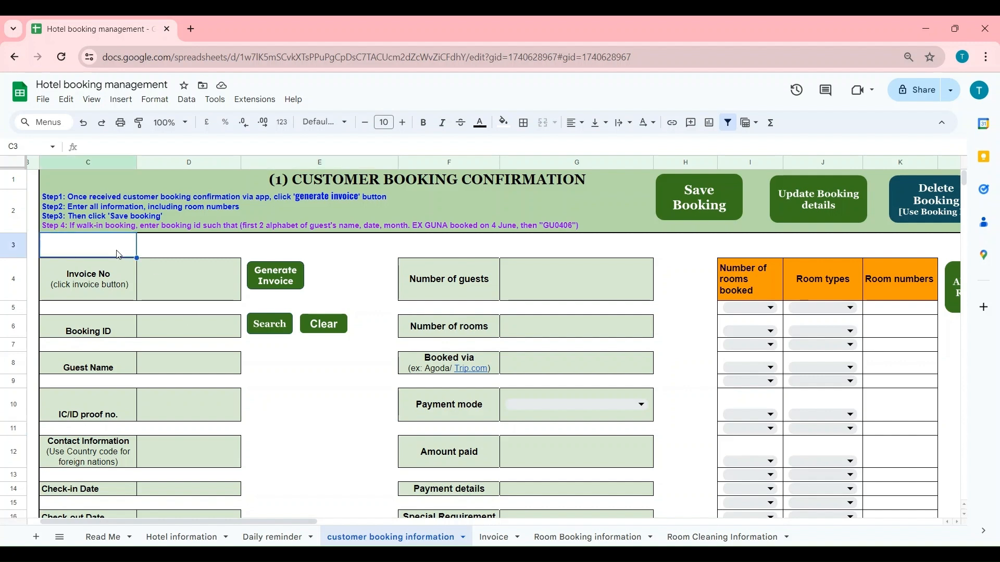
- Generate a new invoice number and enter booking ID TT1234
{"action": "left_click", "coordinate": [172, 296]}
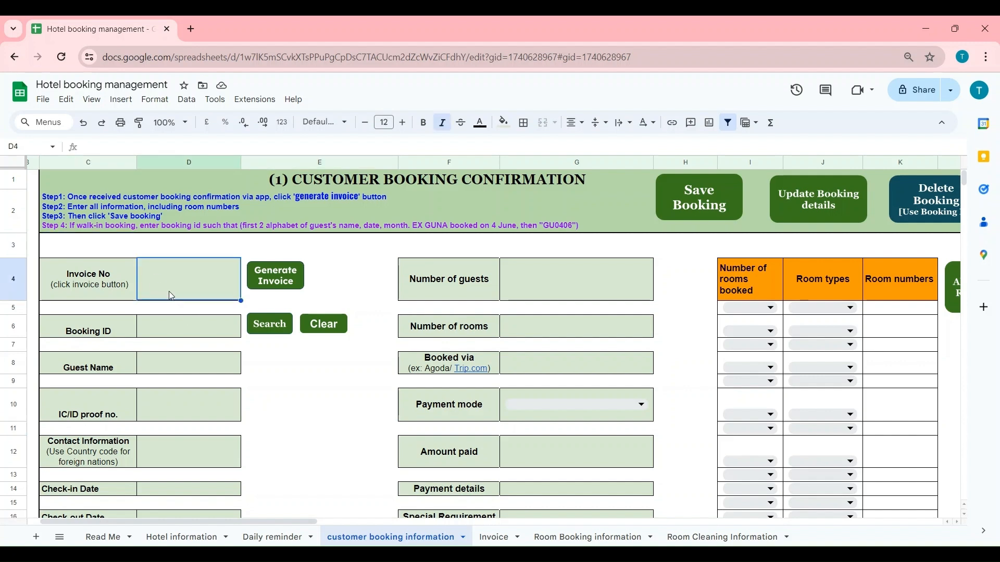
{"action": "left_click", "coordinate": [275, 288]}
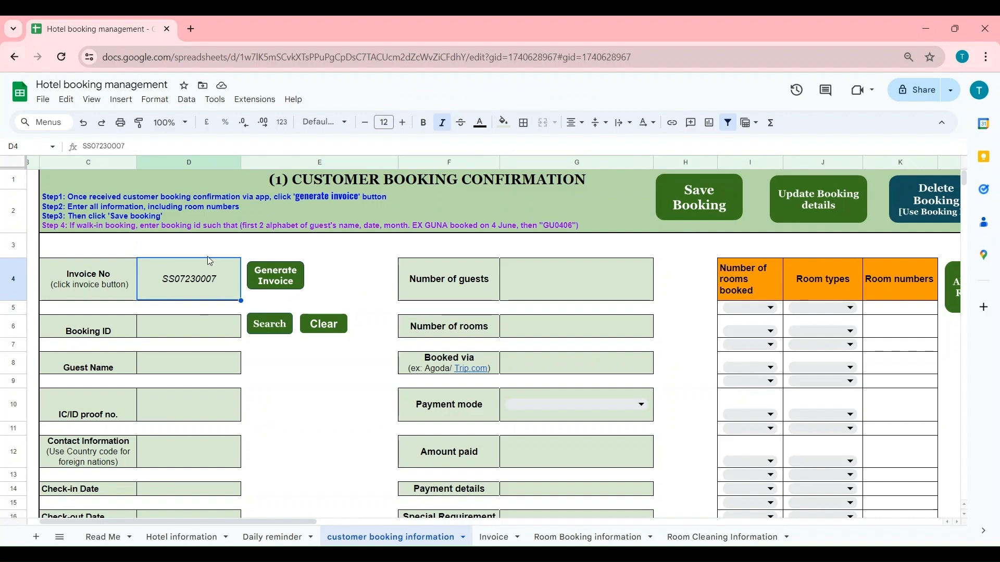
{"action": "left_click", "coordinate": [183, 334]}
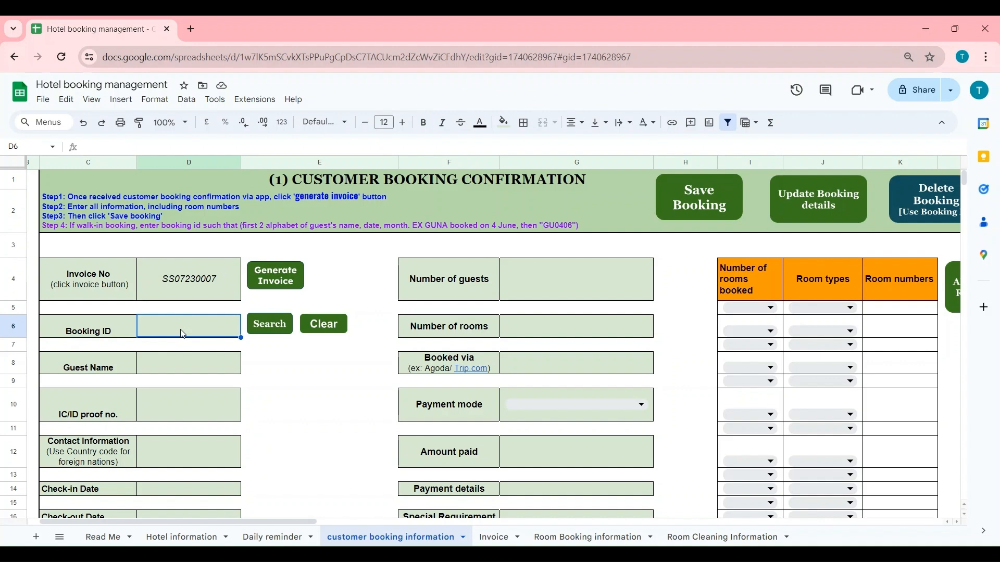
{"action": "type", "text": "TT1234"}
{"action": "key", "text": "Return"}
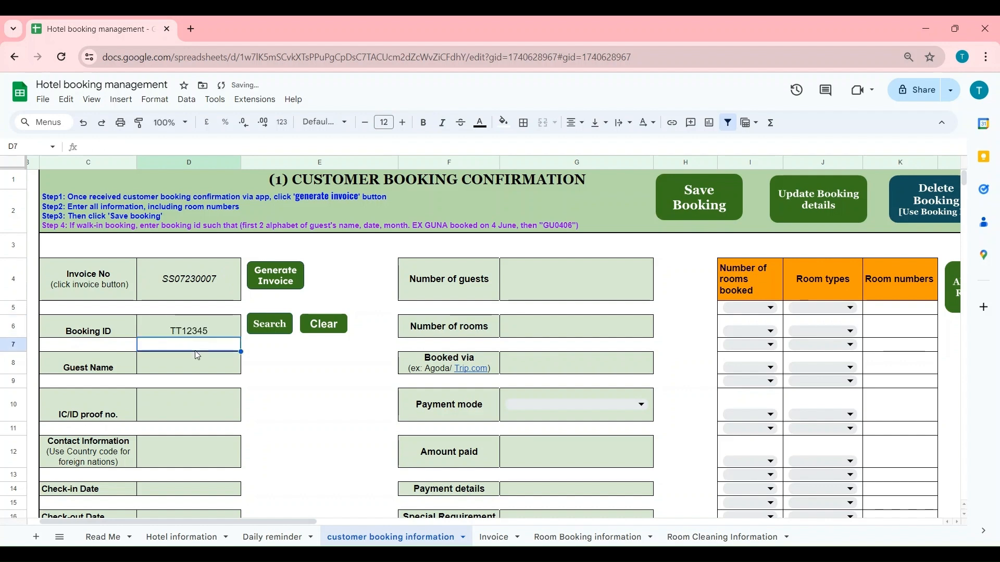
- Fill in the guest's name, IC/ID proof number and contact phone number
{"action": "left_click", "coordinate": [192, 363]}
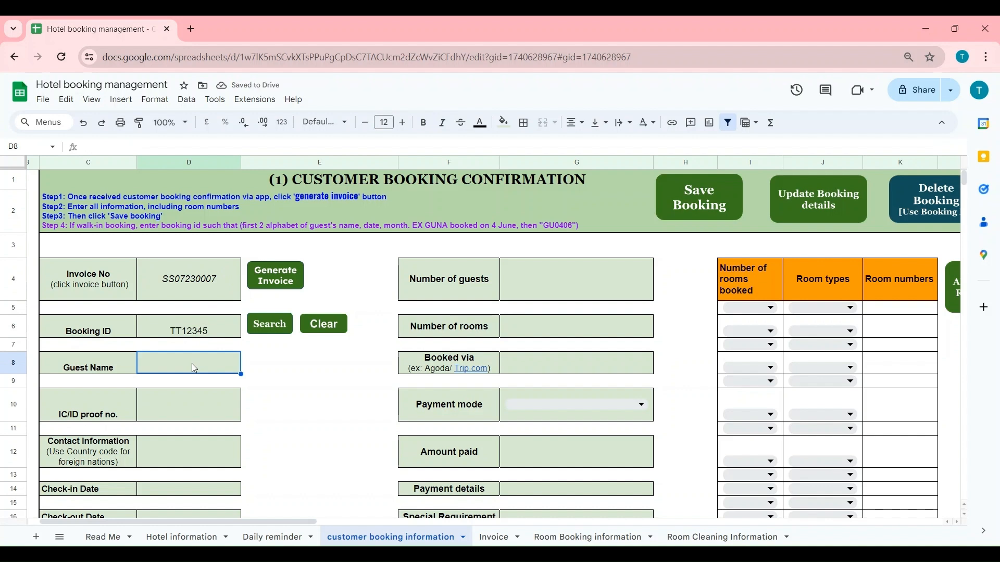
{"action": "type", "text": "Reza"}
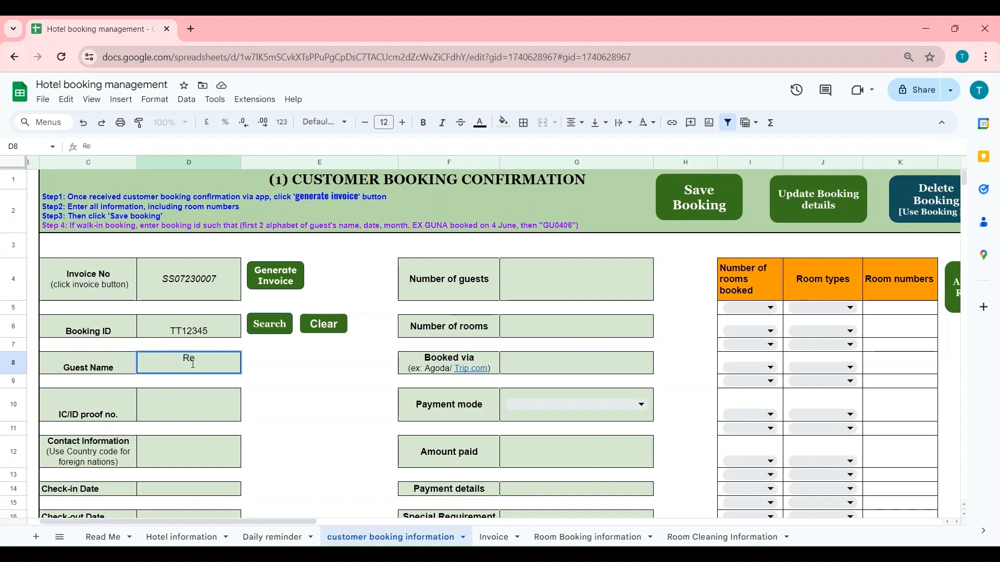
{"action": "left_click", "coordinate": [187, 415]}
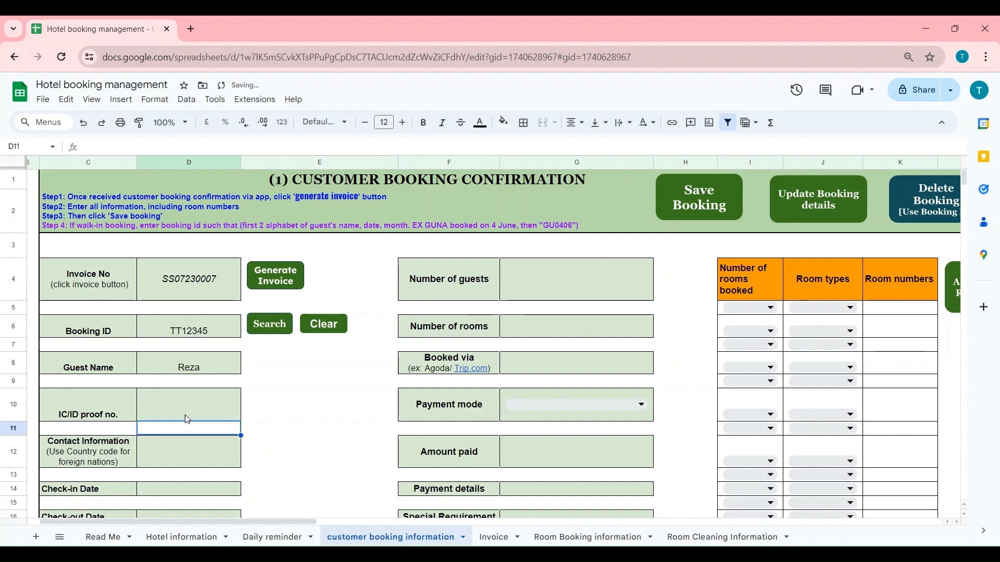
{"action": "type", "text": "12"}
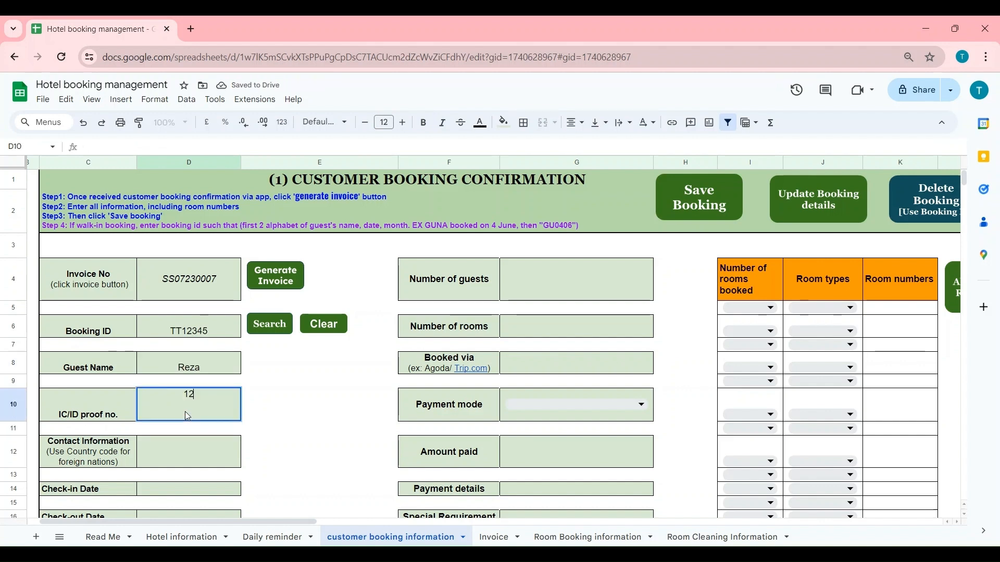
{"action": "type", "text": "3456-08"}
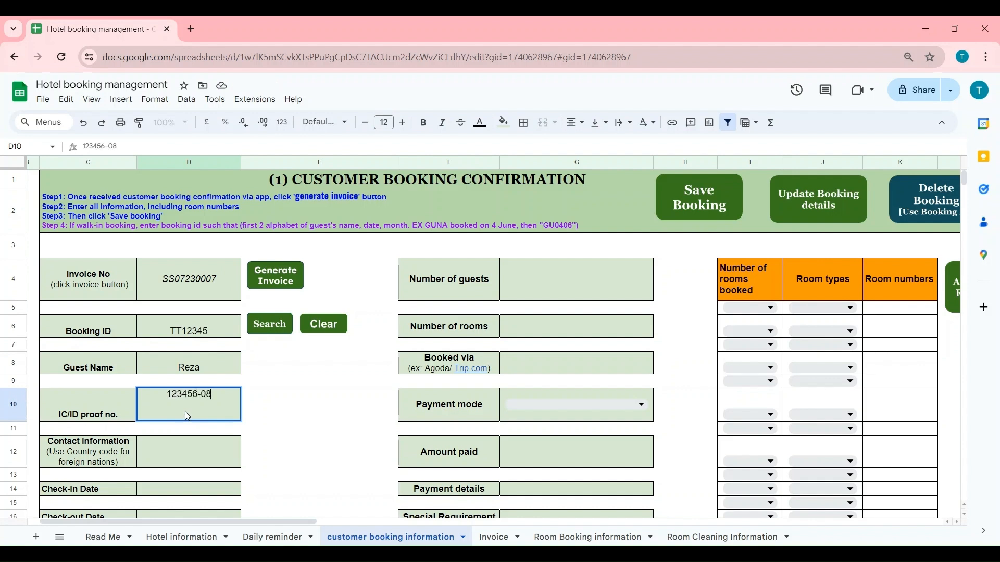
{"action": "type", "text": "-7890"}
{"action": "left_click", "coordinate": [182, 456]}
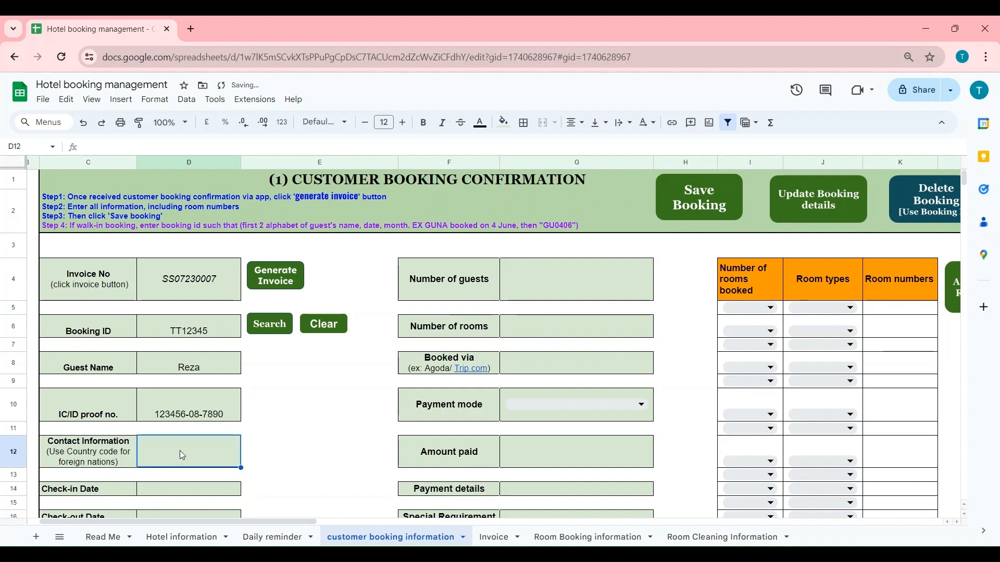
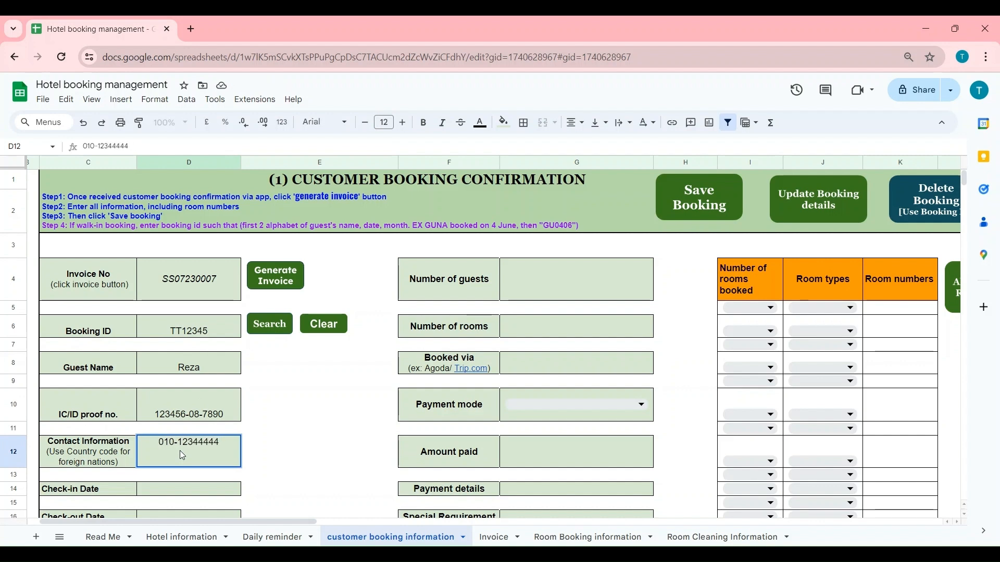
{"action": "left_click", "coordinate": [304, 451]}
{"action": "scroll", "coordinate": [321, 436], "scroll_direction": "down", "scroll_amount": 3}
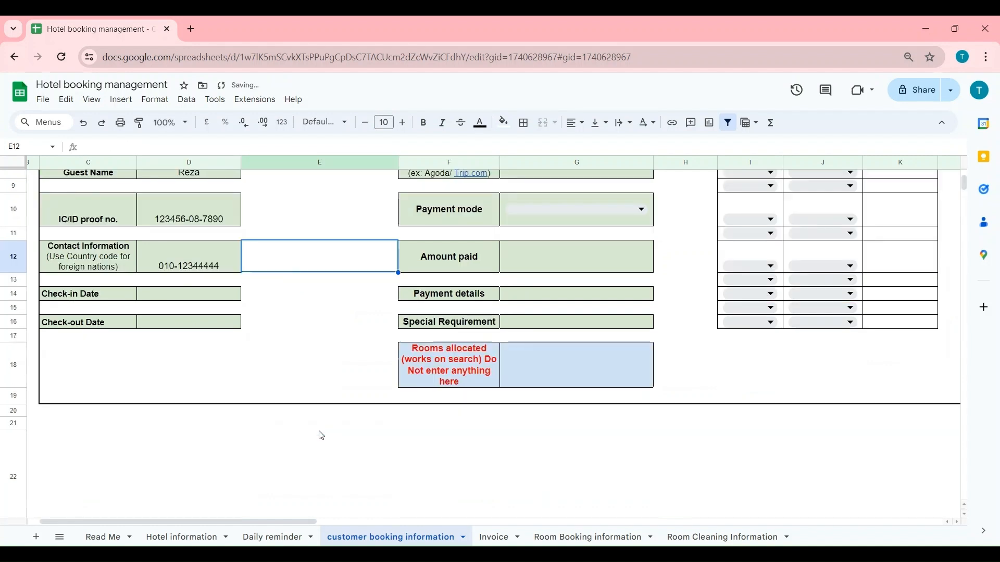
- Enter check-in date 23/07/2024 and check-out date 24/07/2024
{"action": "left_click", "coordinate": [199, 297]}
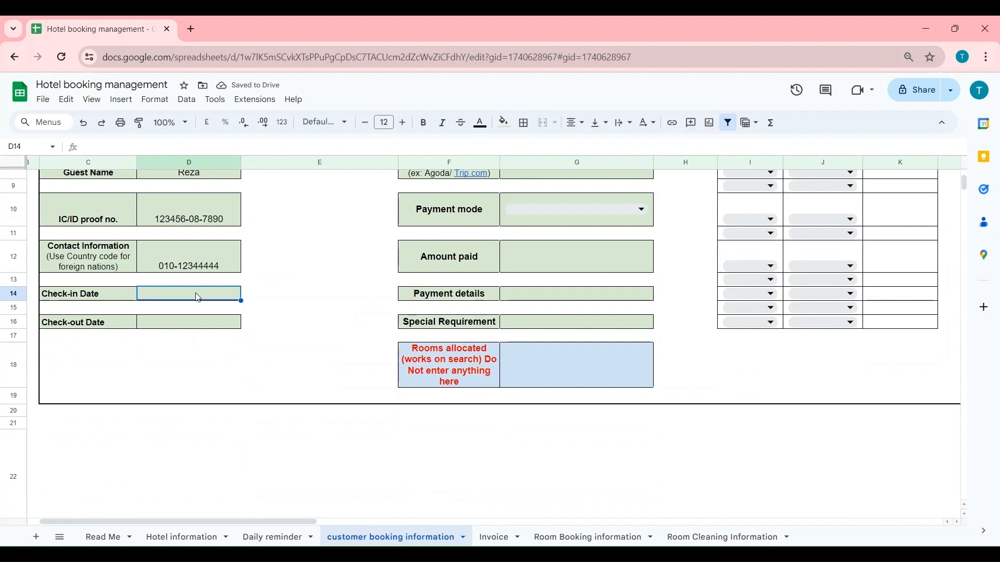
{"action": "type", "text": "23/"}
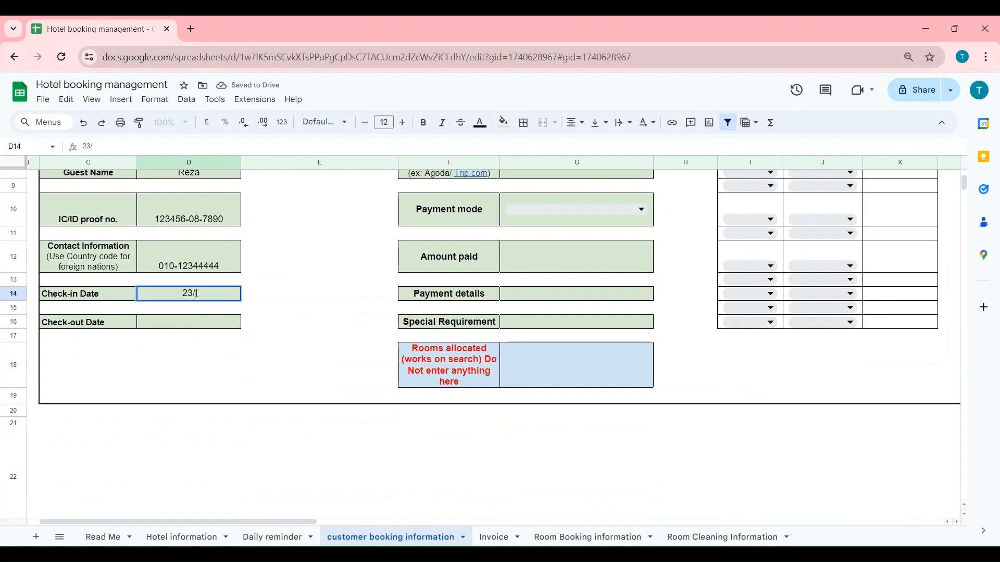
{"action": "type", "text": "7/"}
{"action": "type", "text": "2024"}
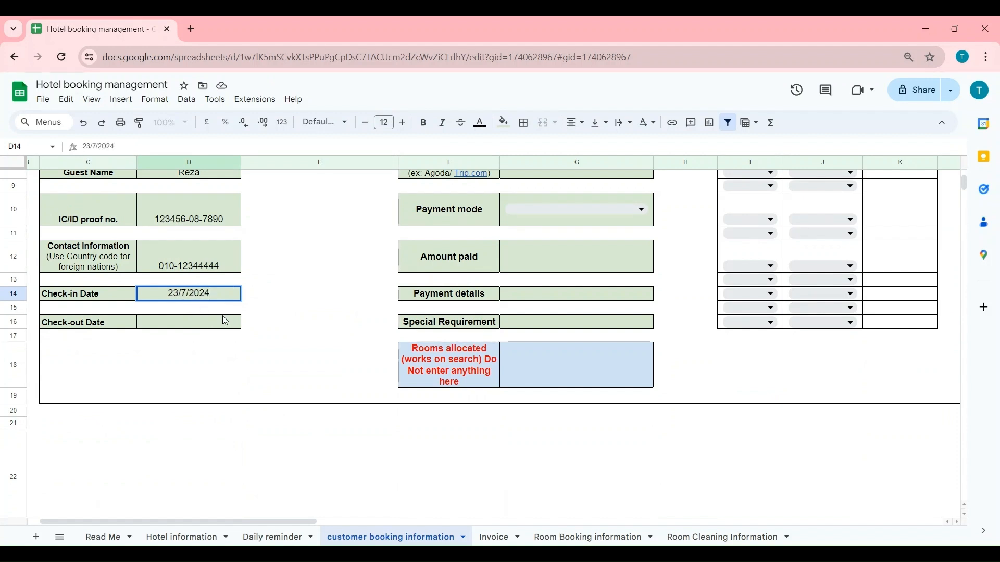
{"action": "left_click", "coordinate": [224, 321]}
{"action": "type", "text": "24/7/2024"}
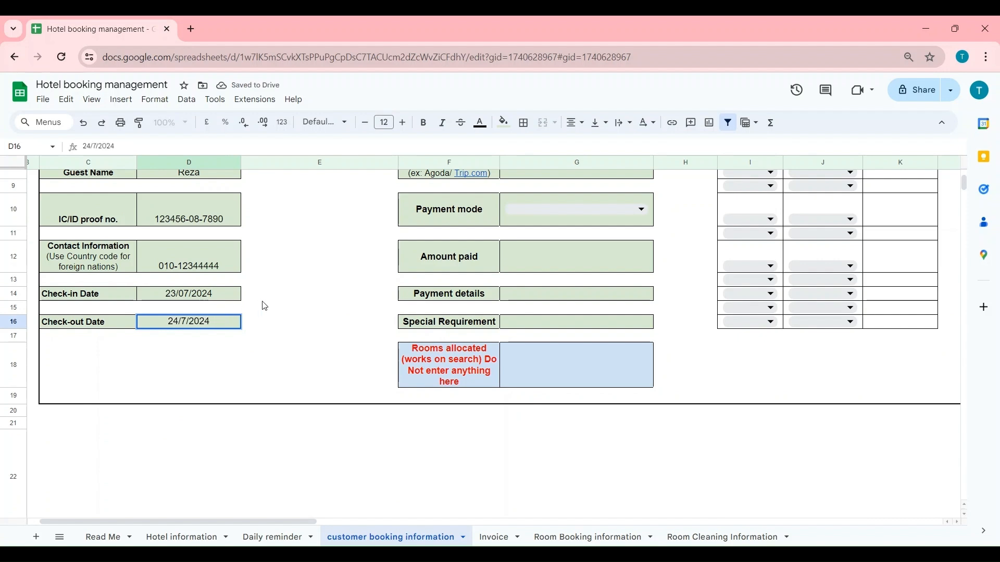
{"action": "left_click", "coordinate": [265, 306]}
{"action": "scroll", "coordinate": [520, 276], "scroll_direction": "up", "scroll_amount": 4}
- Set number of guests to 2, number of rooms to 2, and booked via Agoda
{"action": "left_click", "coordinate": [540, 286]}
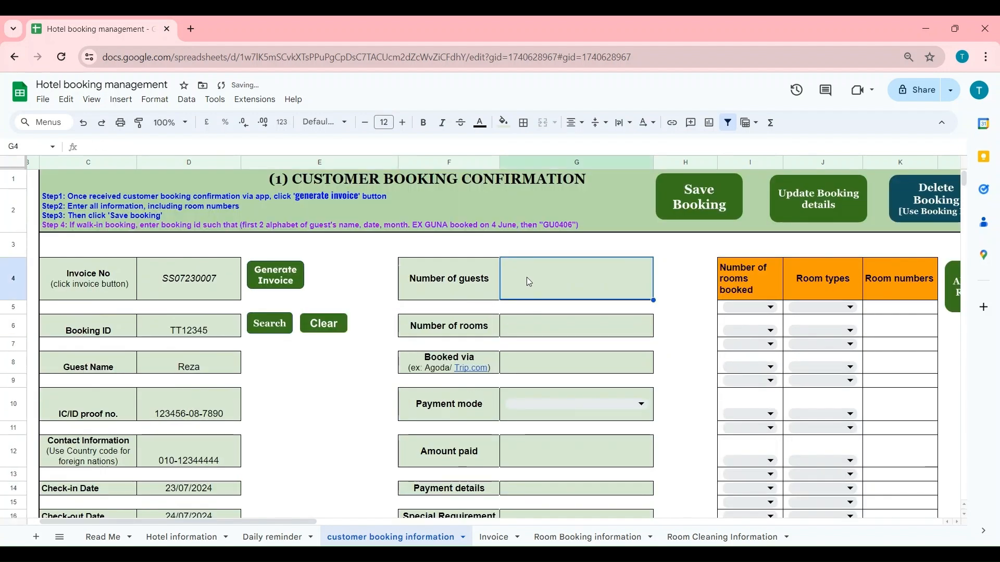
{"action": "type", "text": "2"}
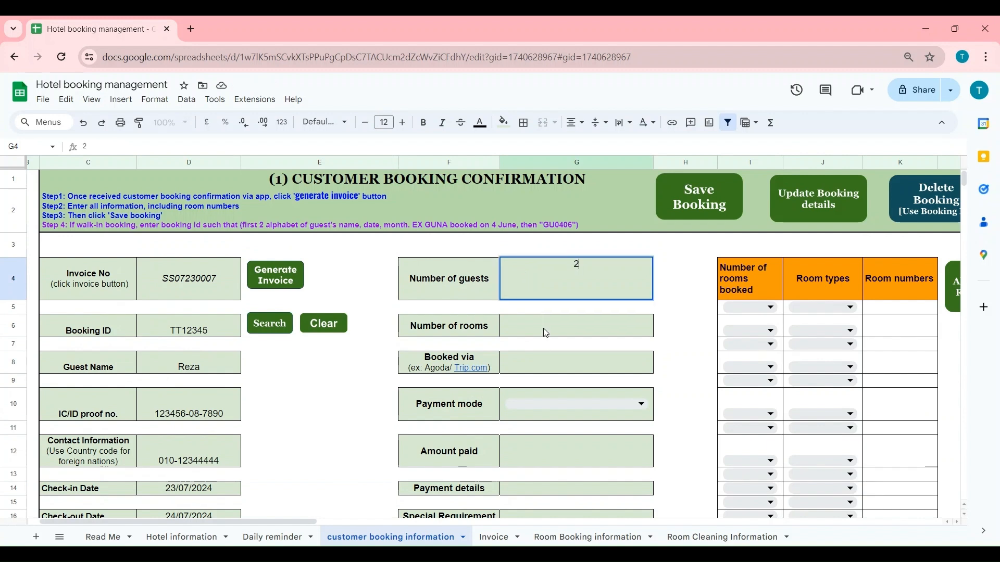
{"action": "left_click", "coordinate": [546, 333]}
{"action": "type", "text": "2"}
{"action": "left_click", "coordinate": [553, 360]}
{"action": "type", "text": "Agoda"}
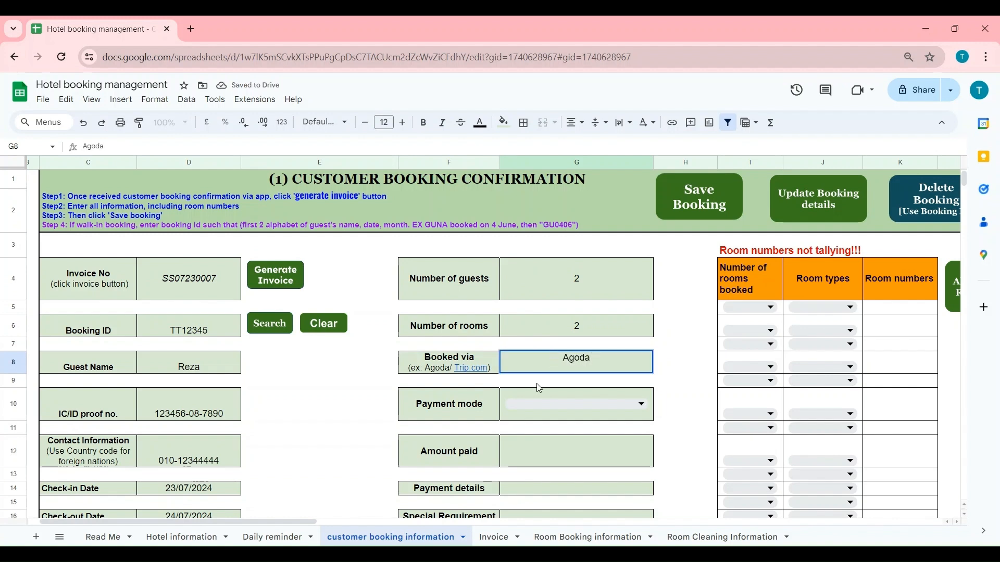
{"action": "left_click", "coordinate": [518, 408]}
- Set payment mode to Pay at Hotel/Cash and check the room-details note formula
{"action": "left_click", "coordinate": [520, 402]}
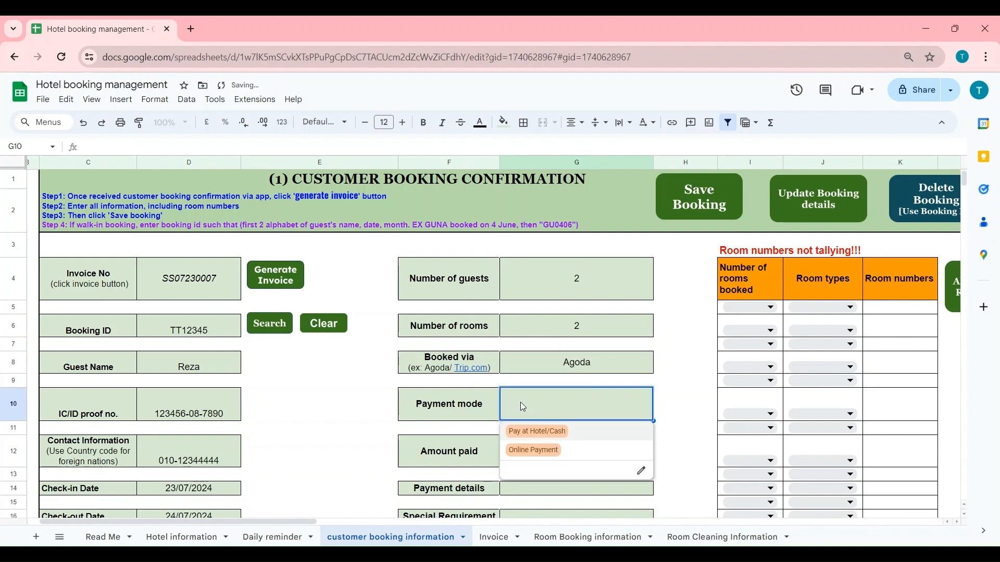
{"action": "left_click", "coordinate": [542, 446]}
{"action": "left_click", "coordinate": [551, 404]}
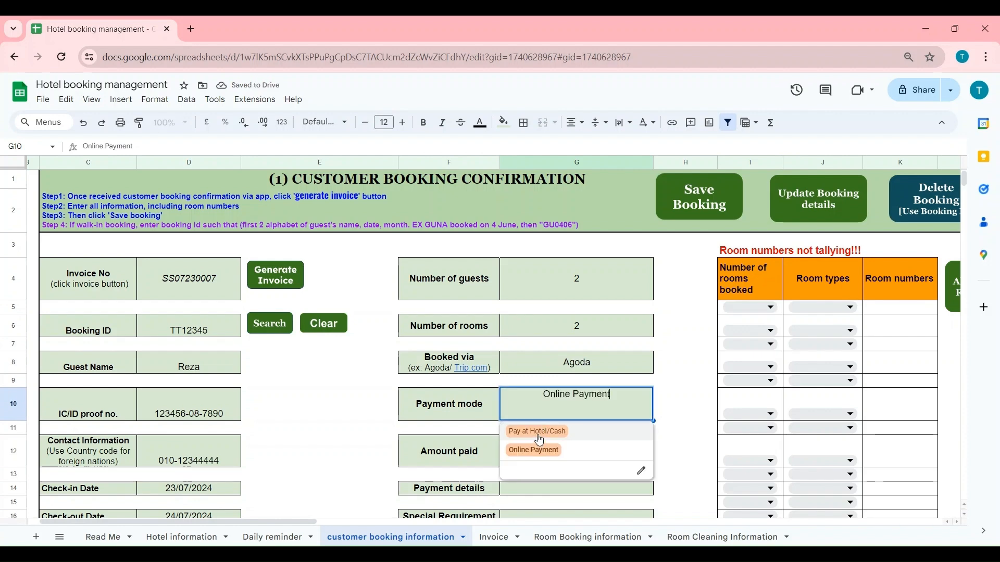
{"action": "left_click", "coordinate": [538, 434]}
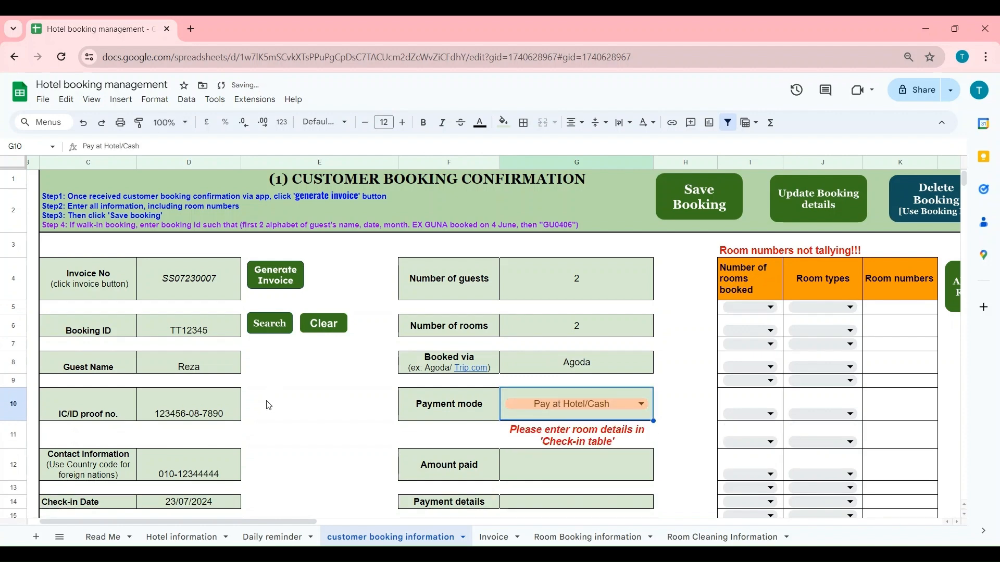
{"action": "scroll", "coordinate": [269, 405], "scroll_direction": "down", "scroll_amount": 3}
{"action": "scroll", "coordinate": [270, 408], "scroll_direction": "up", "scroll_amount": 2}
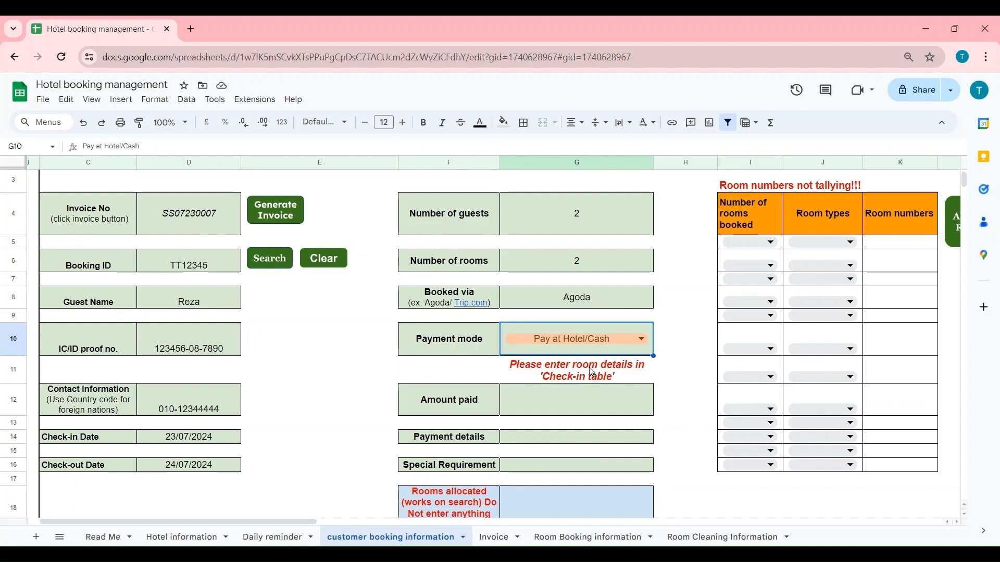
{"action": "left_click", "coordinate": [537, 380]}
{"action": "left_click", "coordinate": [563, 402]}
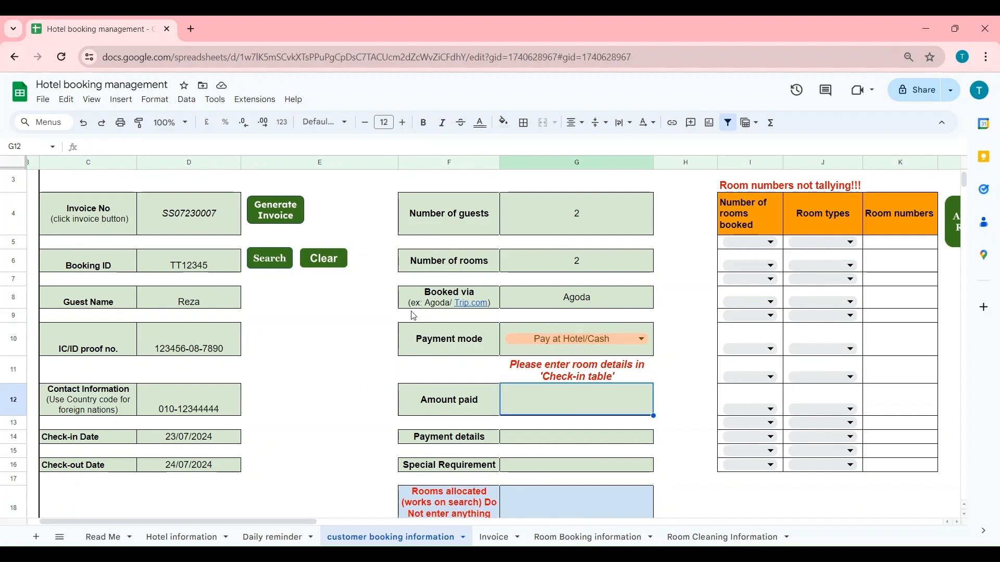
{"action": "left_click", "coordinate": [535, 336]}
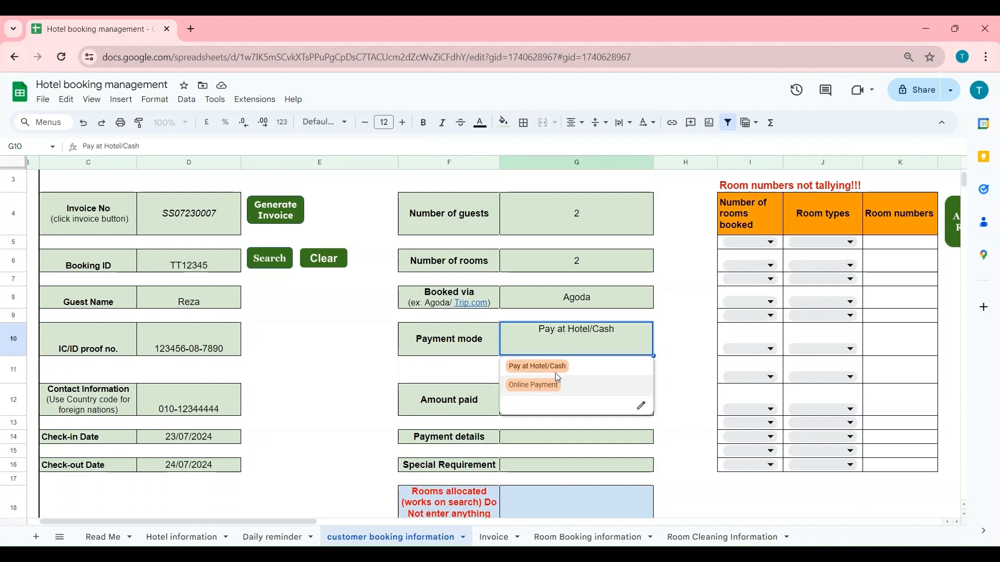
{"action": "left_click", "coordinate": [547, 368]}
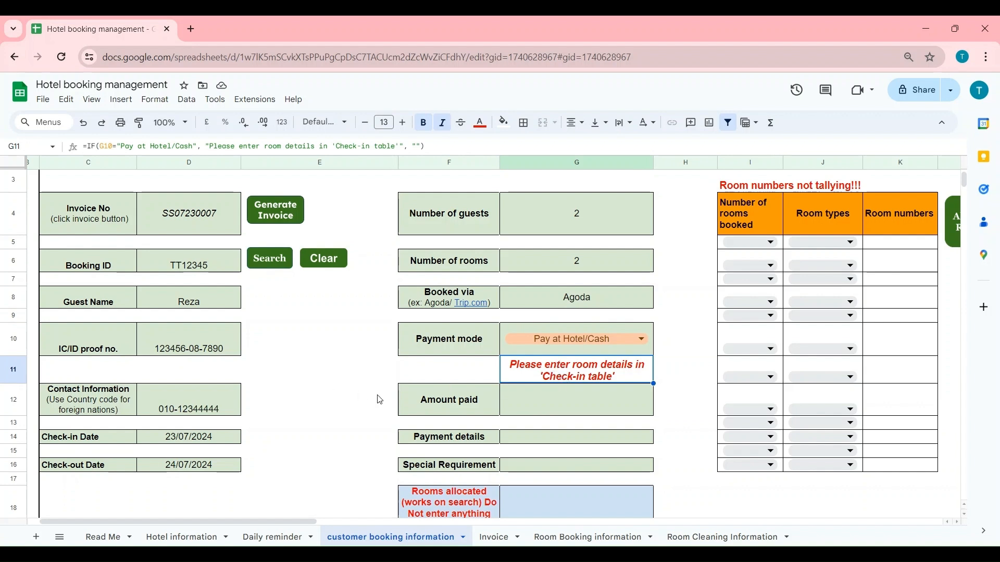
{"action": "left_click_drag", "start_coordinate": [264, 520], "coordinate": [565, 520]}
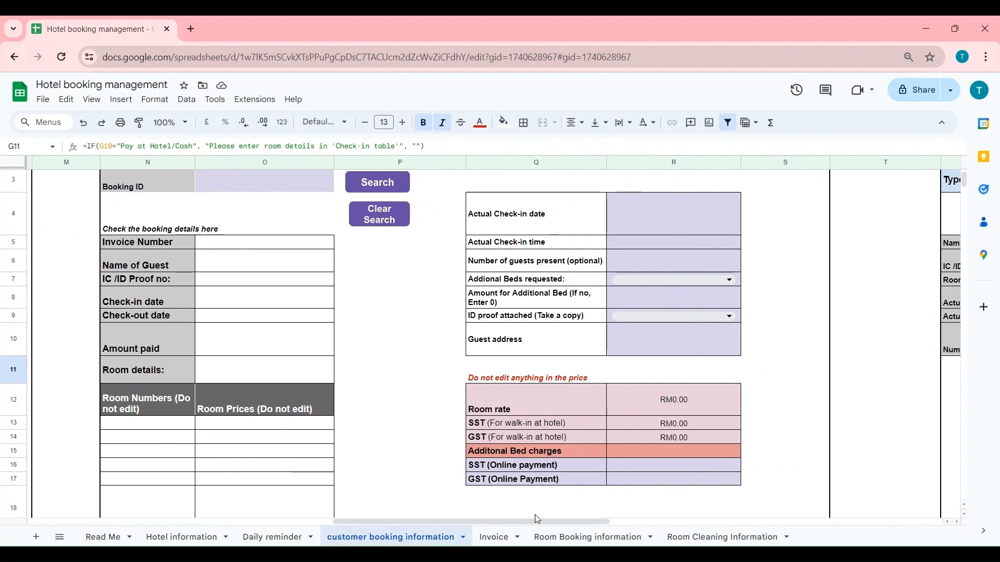
{"action": "left_click_drag", "start_coordinate": [537, 523], "coordinate": [265, 506]}
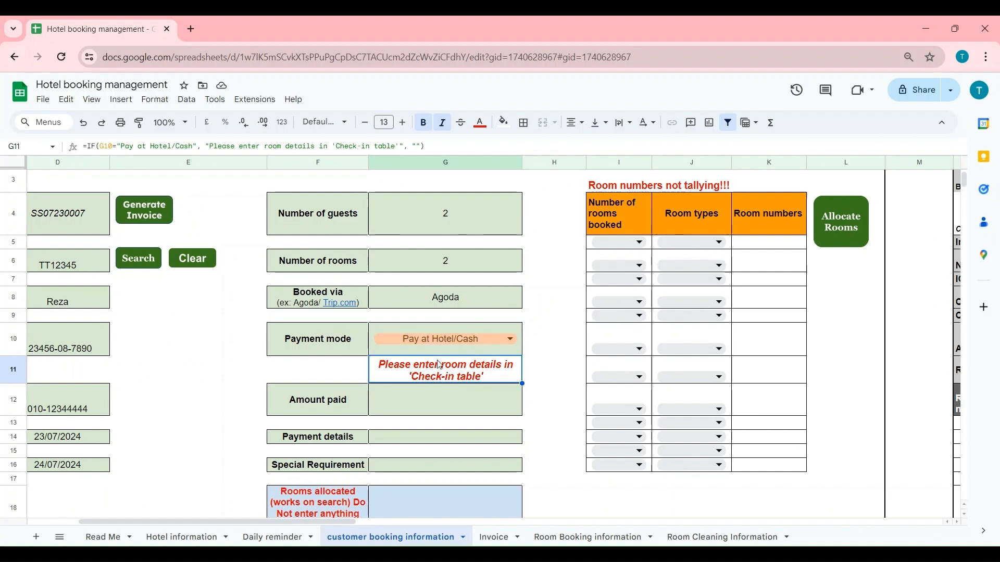
- Switch payment mode to Online Payment and record RM350.00 as the amount paid
{"action": "left_click", "coordinate": [443, 335]}
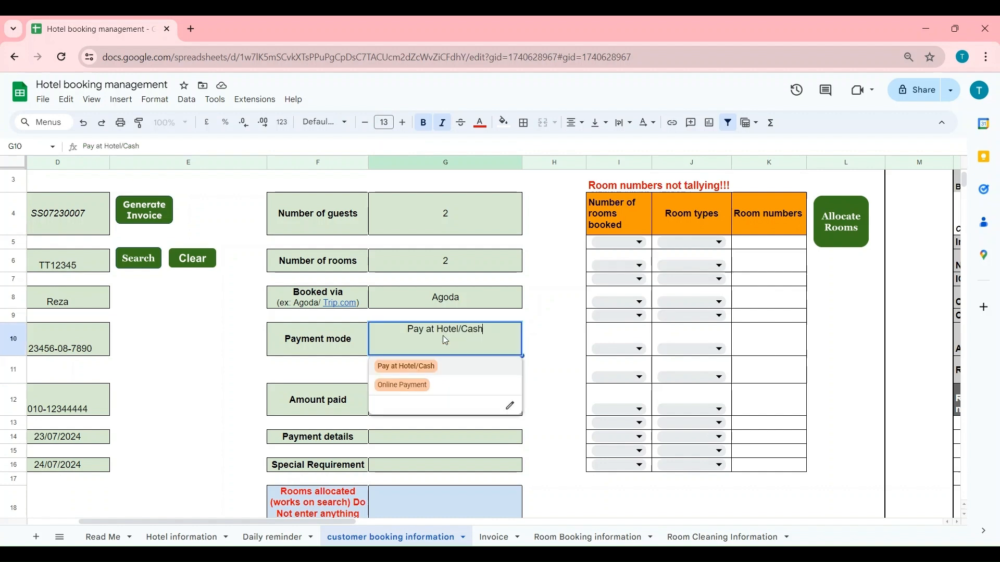
{"action": "left_click", "coordinate": [410, 387]}
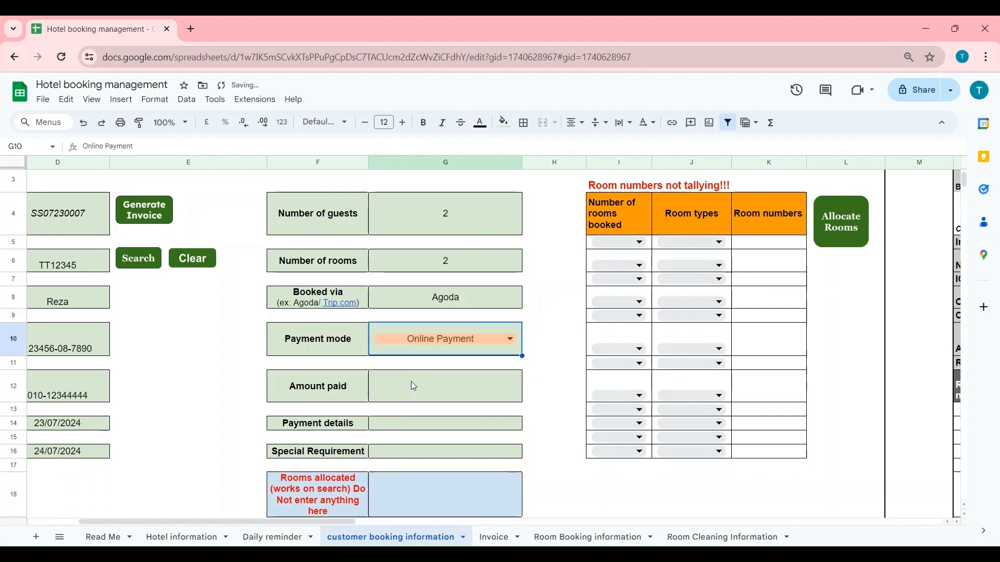
{"action": "type", "text": "3500"}
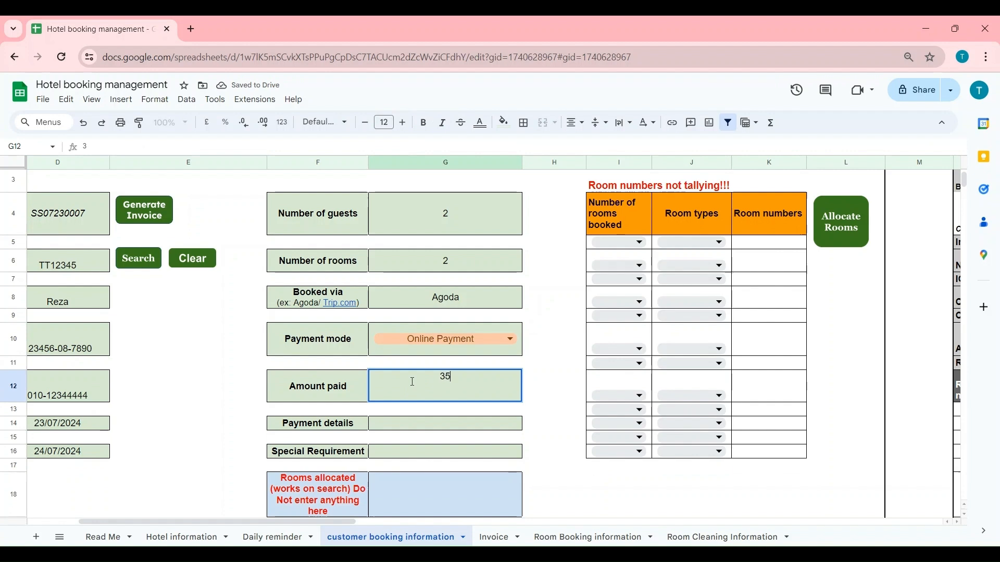
{"action": "key", "text": "BackSpace"}
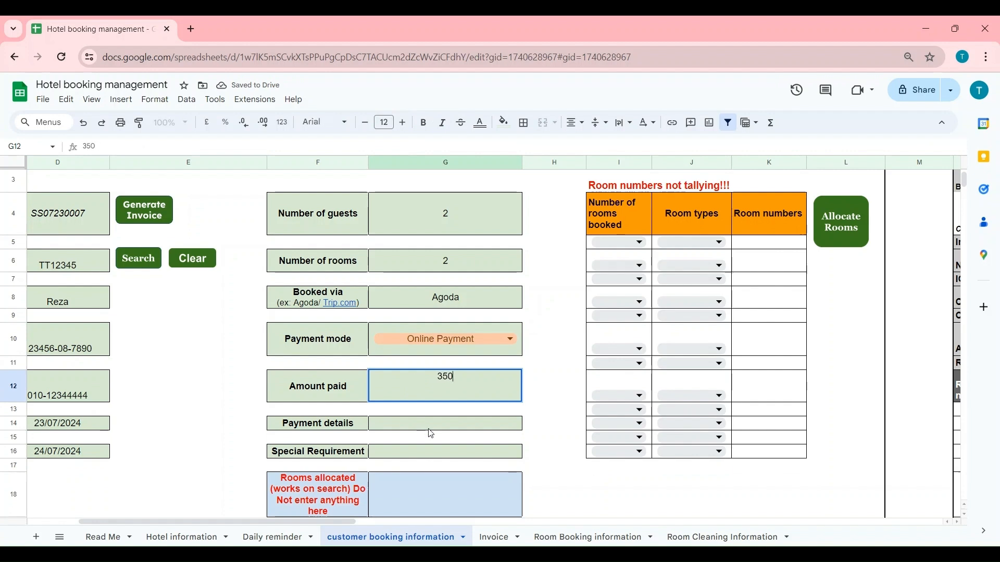
{"action": "left_click", "coordinate": [432, 435]}
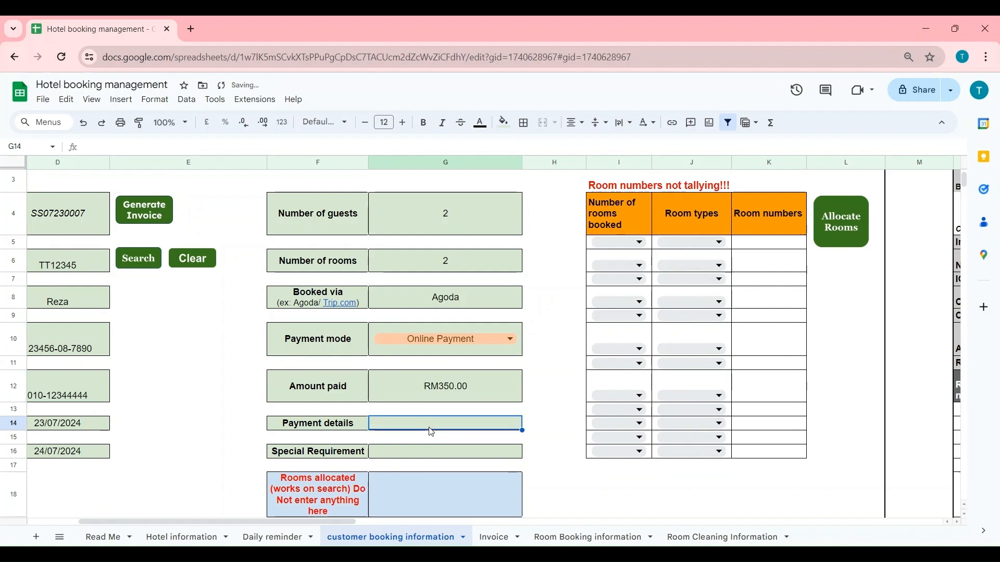
- Enter the payment reference and set the special requirement to 'Extra 1 Bed'
{"action": "type", "text": "AM123456"}
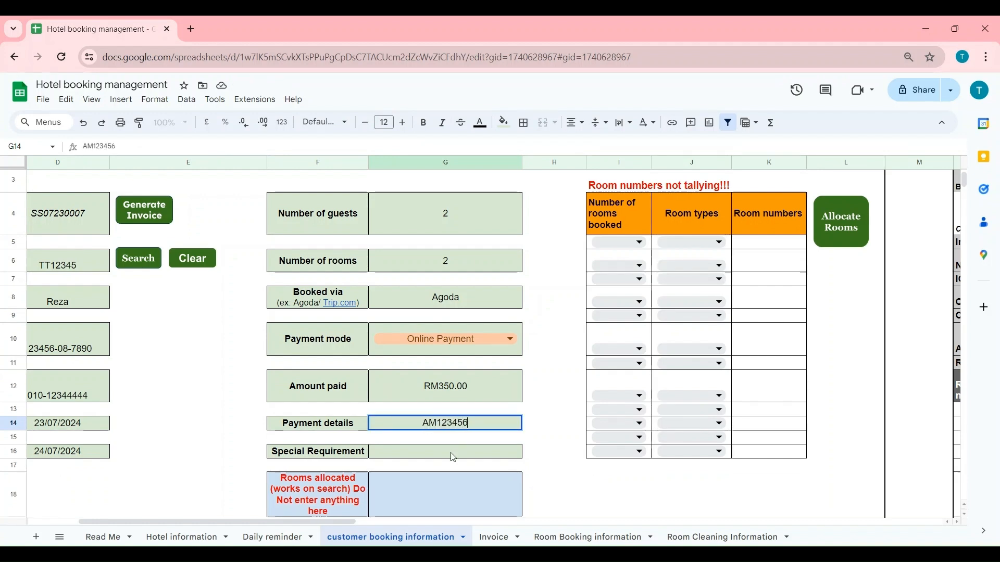
{"action": "left_click", "coordinate": [453, 457]}
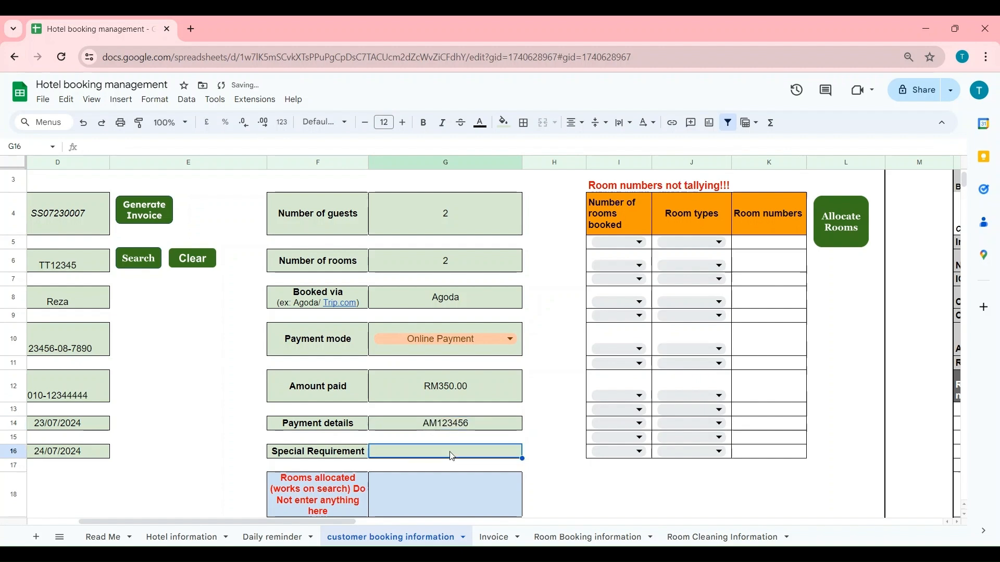
{"action": "type", "text": "No"}
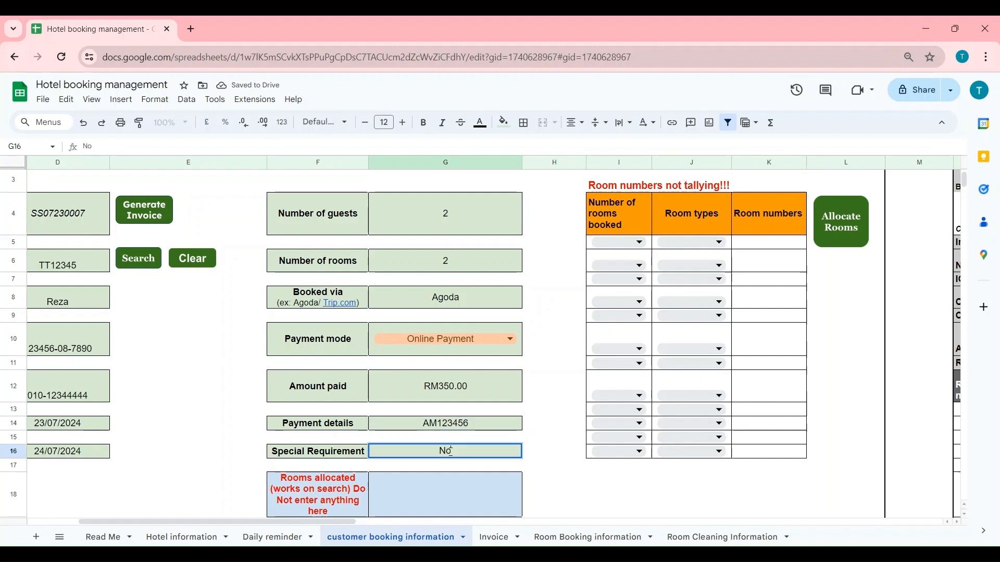
{"action": "key", "text": "BackSpace"}
{"action": "key", "text": "BackSpace"}
{"action": "type", "text": "Extra 1 Bed"}
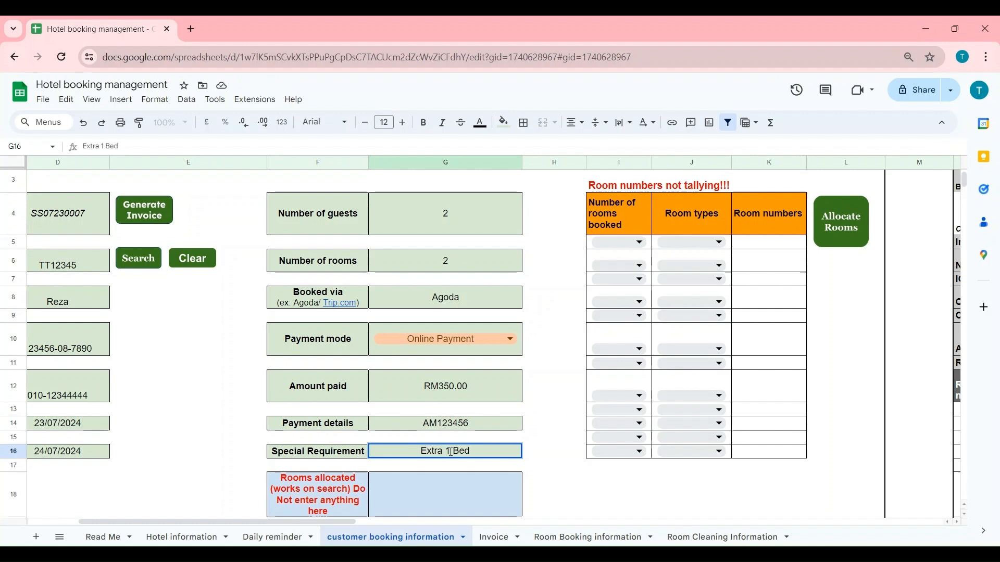
{"action": "left_click", "coordinate": [556, 491]}
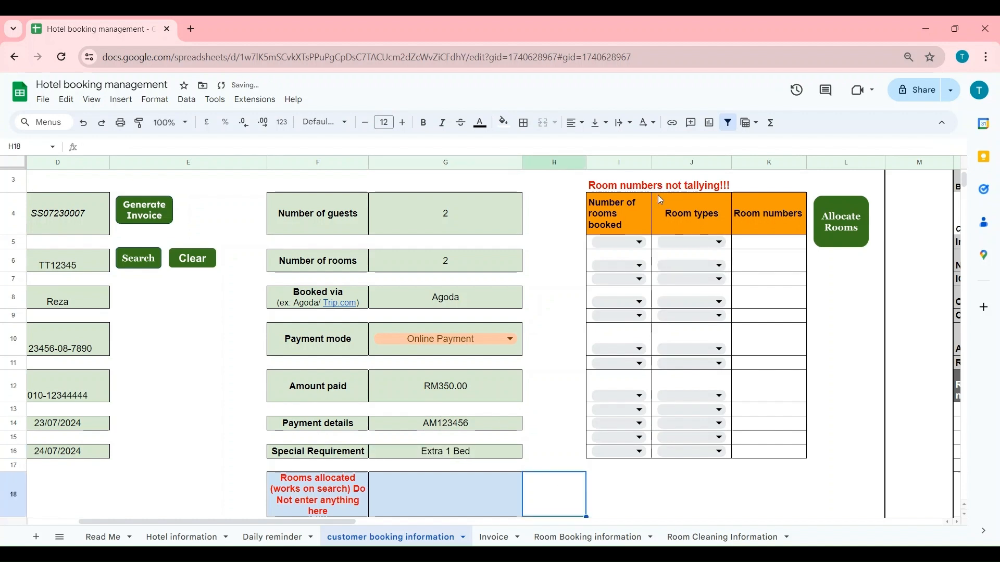
- Book 1 room on each of the first two lines of the room table
{"action": "left_click", "coordinate": [625, 243]}
{"action": "left_click", "coordinate": [624, 188]}
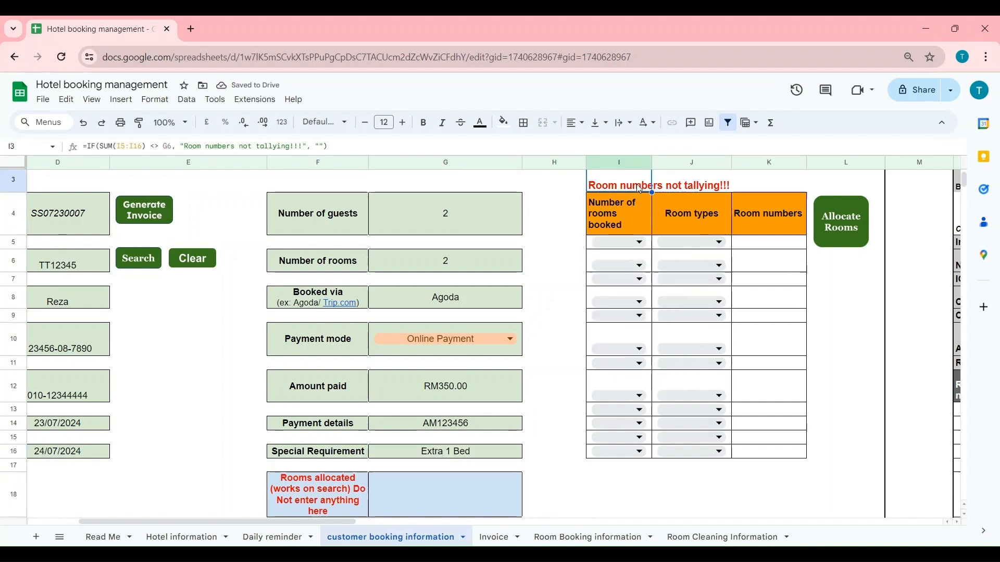
{"action": "left_click", "coordinate": [616, 245]}
{"action": "left_click", "coordinate": [616, 264]}
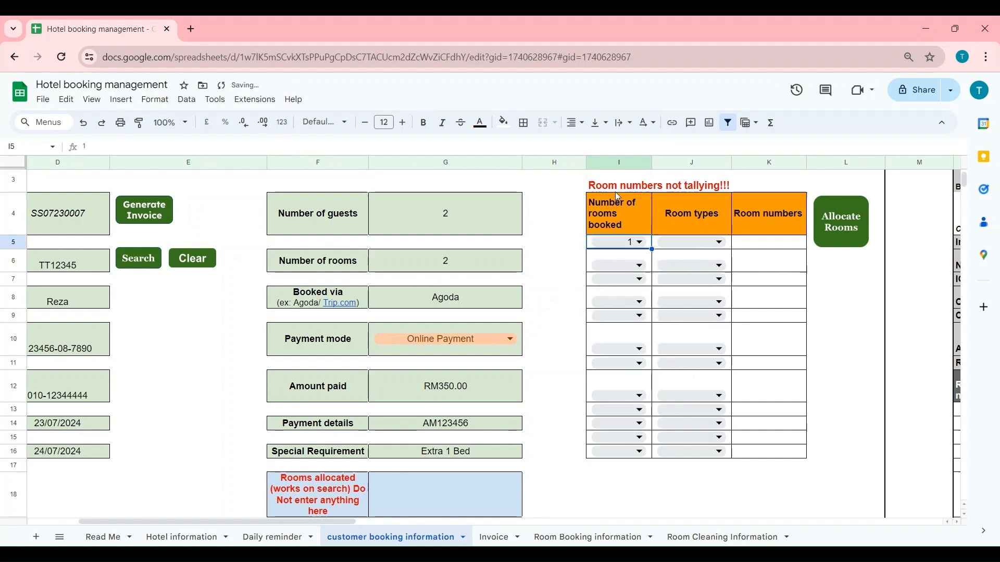
{"action": "left_click", "coordinate": [621, 268]}
{"action": "left_click", "coordinate": [618, 286]}
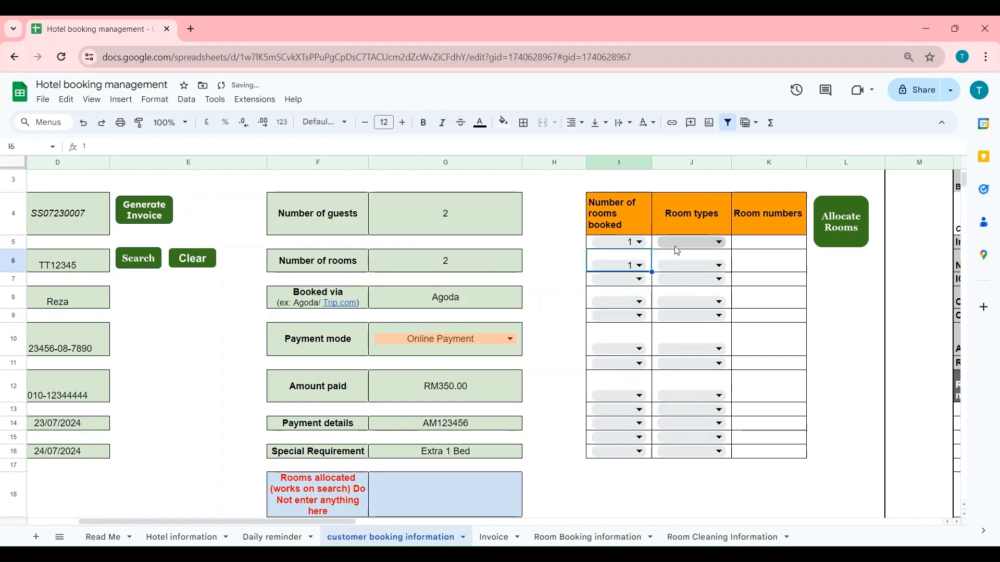
- Change the first line to 2 rooms booked and clear the second line's count
{"action": "left_click", "coordinate": [627, 247]}
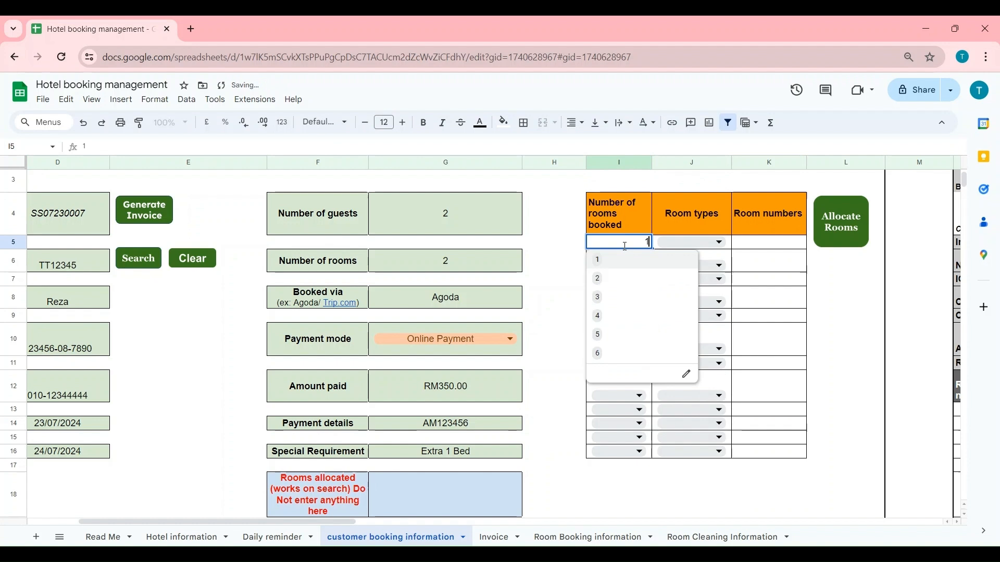
{"action": "left_click", "coordinate": [626, 277]}
{"action": "left_click", "coordinate": [648, 262]}
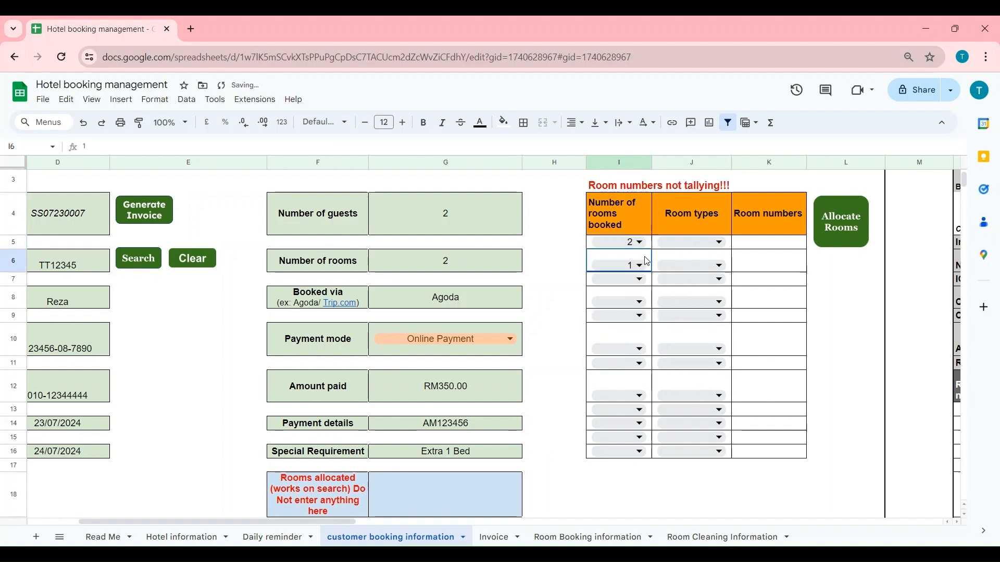
{"action": "key", "text": "Delete"}
{"action": "left_click", "coordinate": [685, 248]}
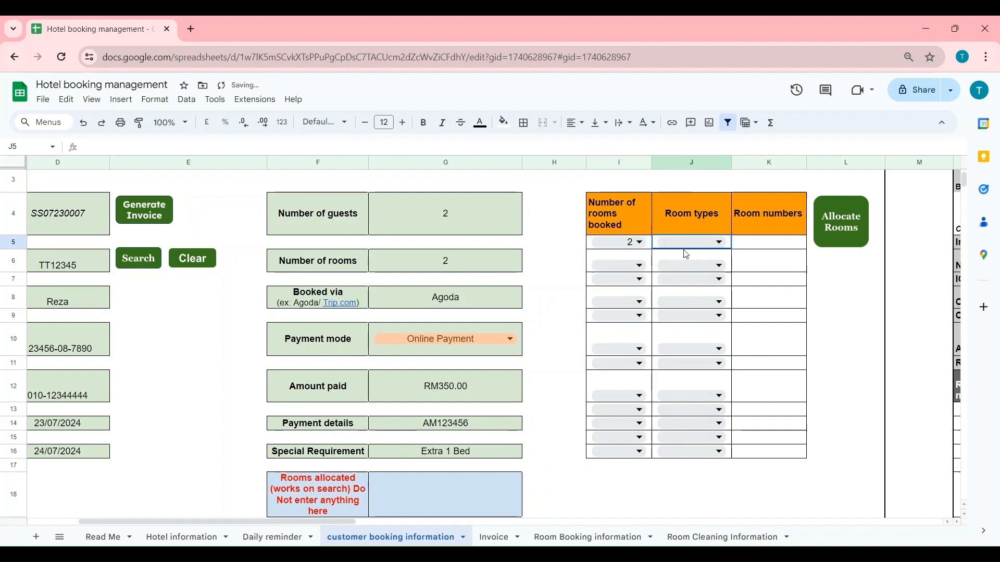
{"action": "left_click", "coordinate": [628, 249]}
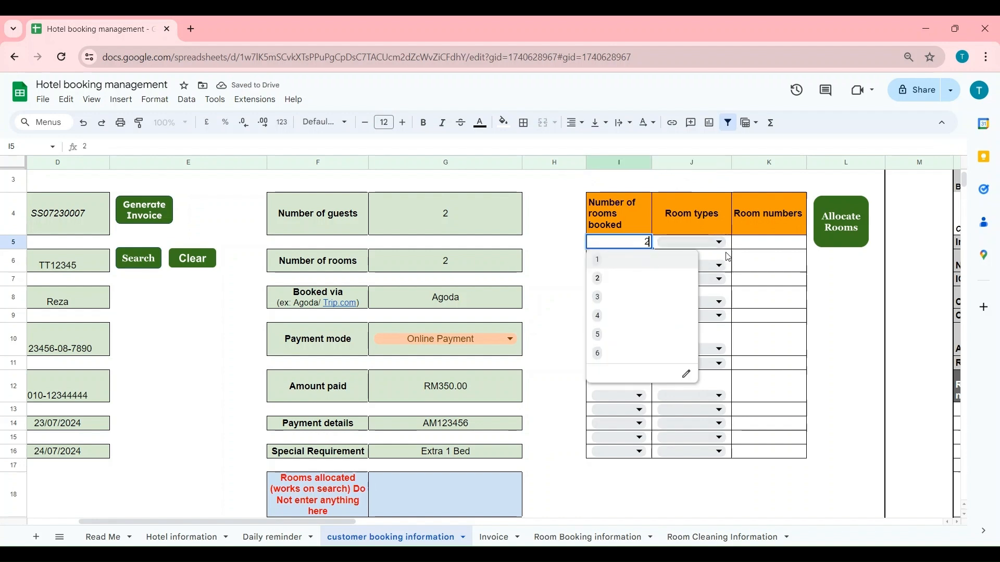
{"action": "left_click", "coordinate": [745, 261]}
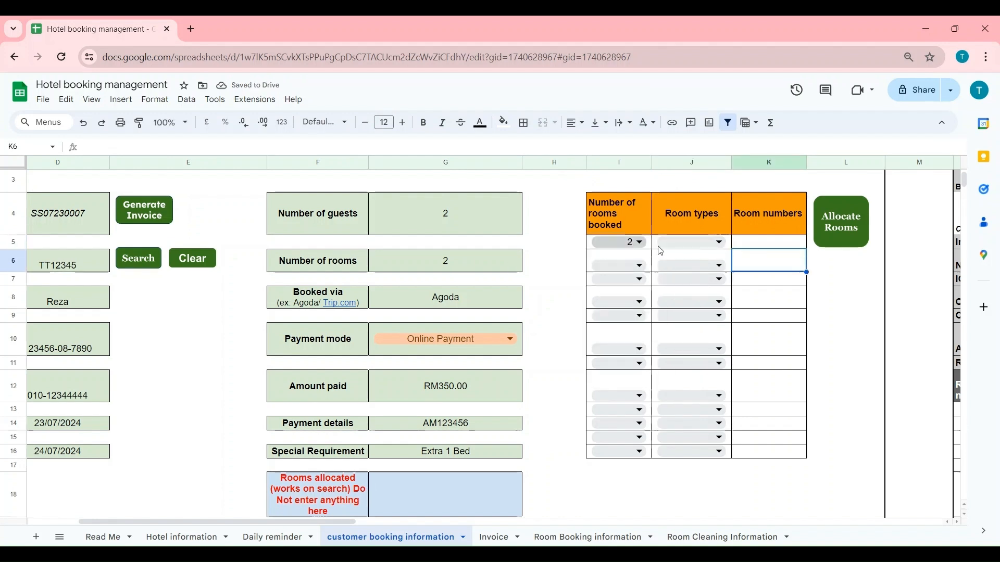
- Set the first line's room type in J5 to Delux
{"action": "left_click", "coordinate": [691, 244]}
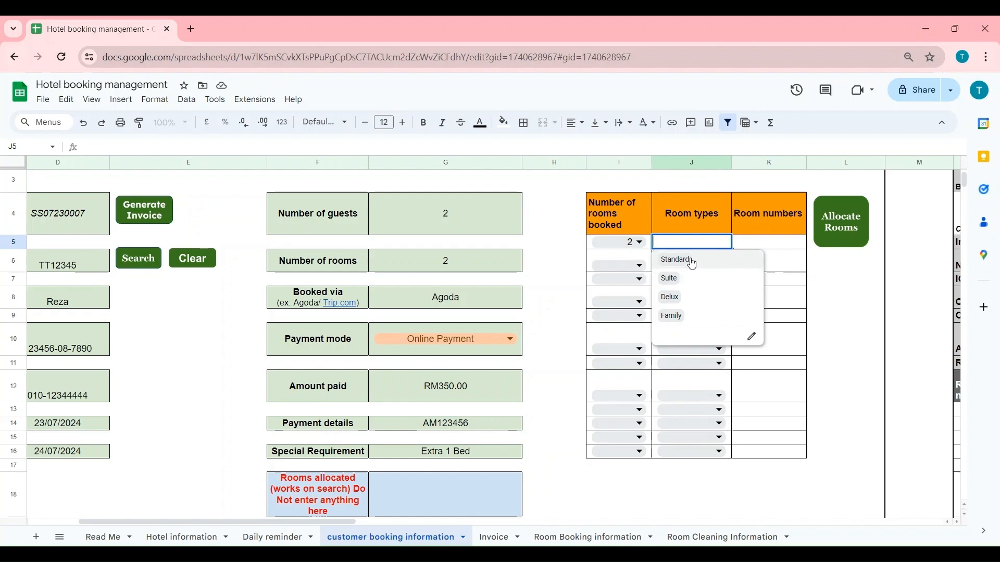
{"action": "left_click", "coordinate": [682, 298]}
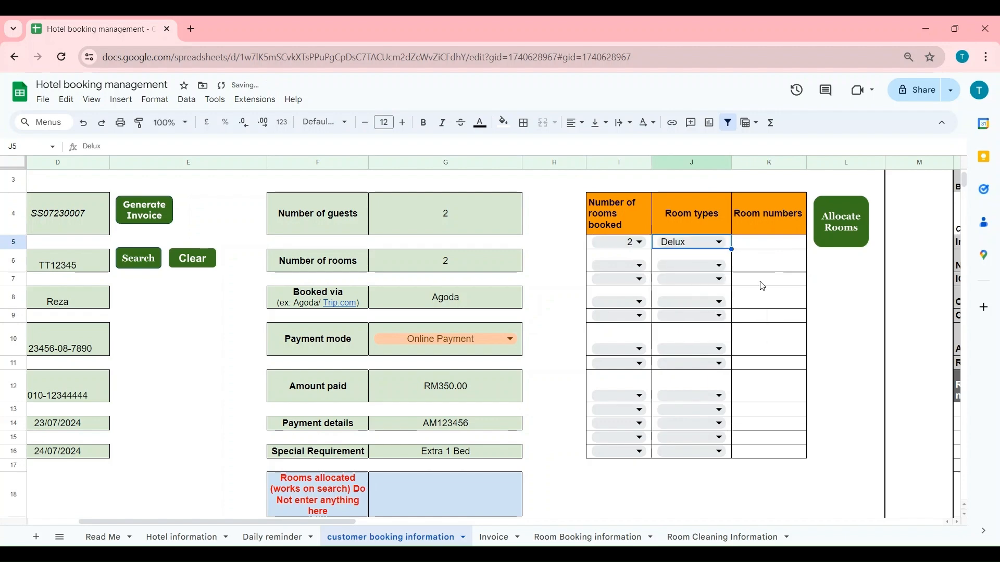
{"action": "left_click", "coordinate": [783, 269]}
{"action": "scroll", "coordinate": [709, 342], "scroll_direction": "up", "scroll_amount": 2}
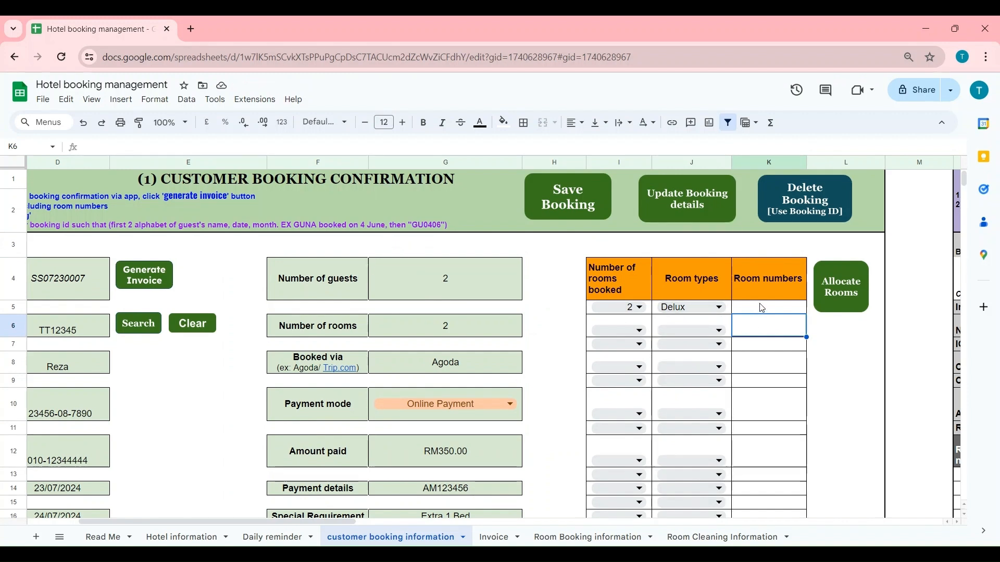
- Run Allocate Rooms so the Room numbers column fills with F100 and F101
{"action": "left_click", "coordinate": [850, 292]}
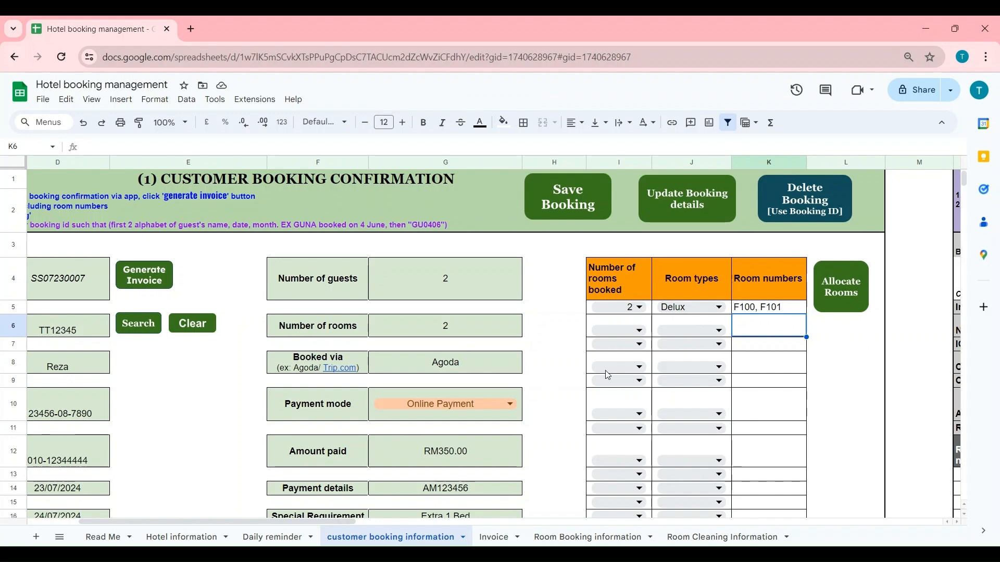
{"action": "scroll", "coordinate": [572, 391], "scroll_direction": "down", "scroll_amount": 3}
{"action": "scroll", "coordinate": [625, 400], "scroll_direction": "up", "scroll_amount": 3}
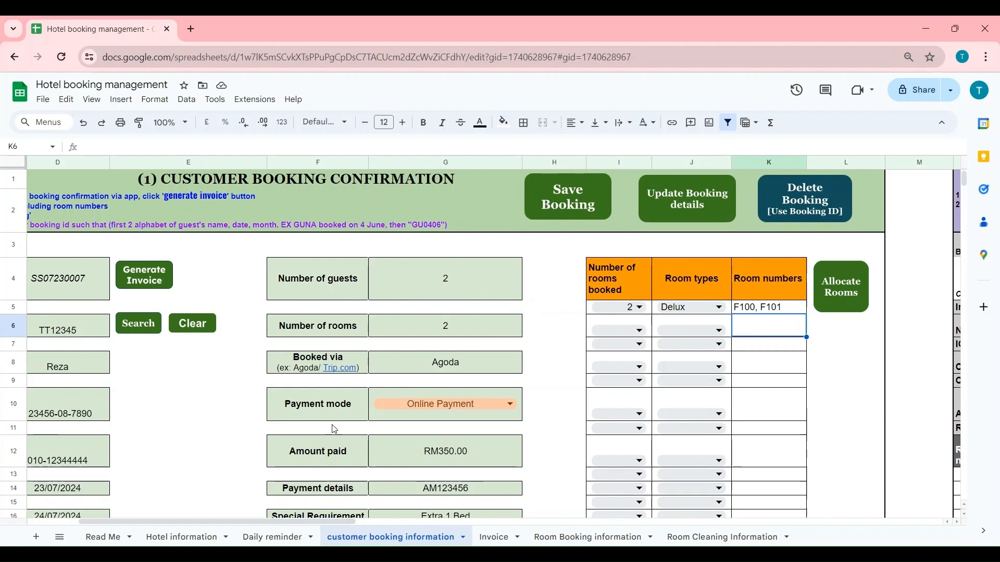
{"action": "scroll", "coordinate": [573, 339], "scroll_direction": "left", "scroll_amount": 3}
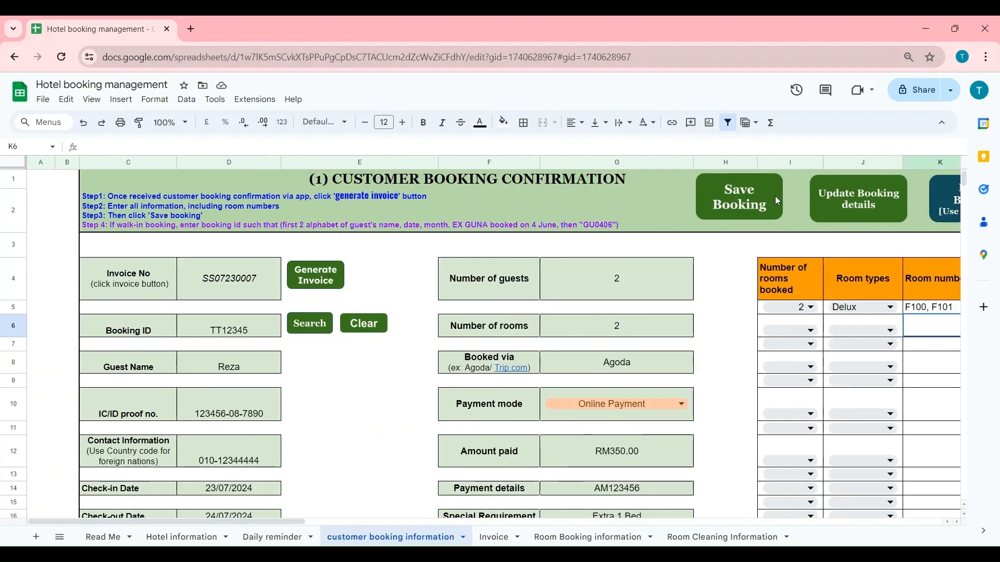
- Save the booking with Save Booking, clearing the form, and zoom the browser out
{"action": "left_click", "coordinate": [761, 206]}
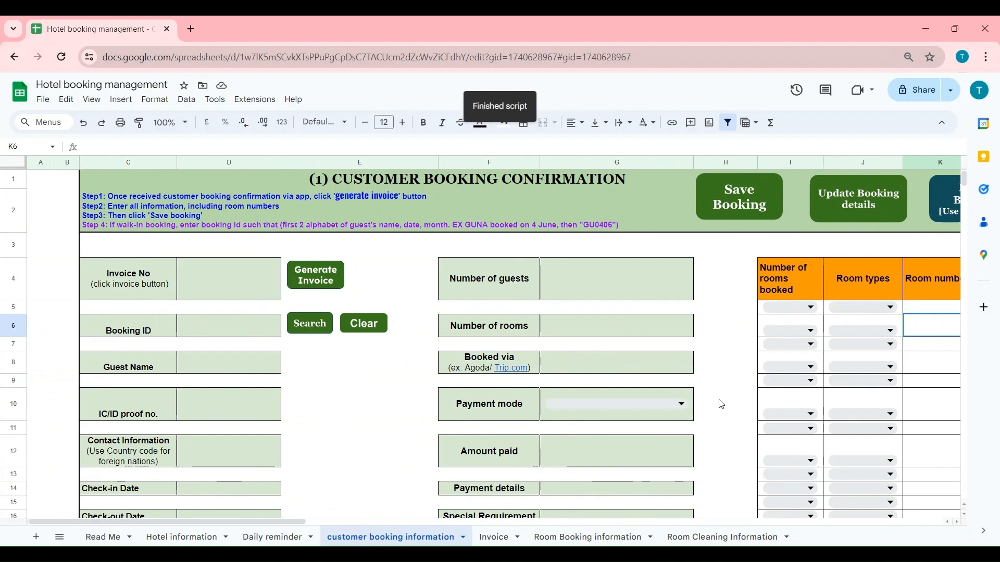
{"action": "left_click", "coordinate": [363, 419]}
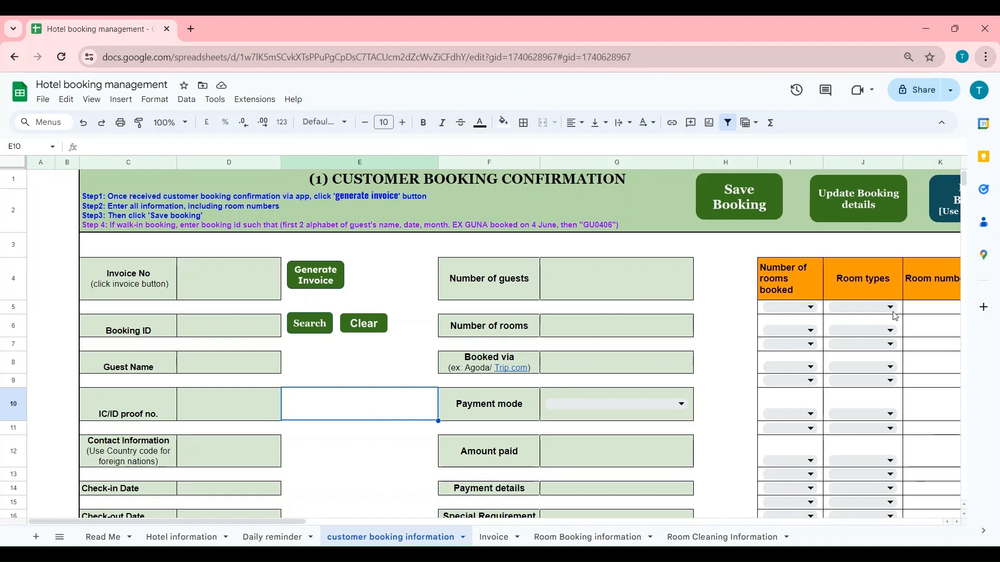
{"action": "key", "text": "ctrl+minus"}
{"action": "left_click", "coordinate": [336, 427]}
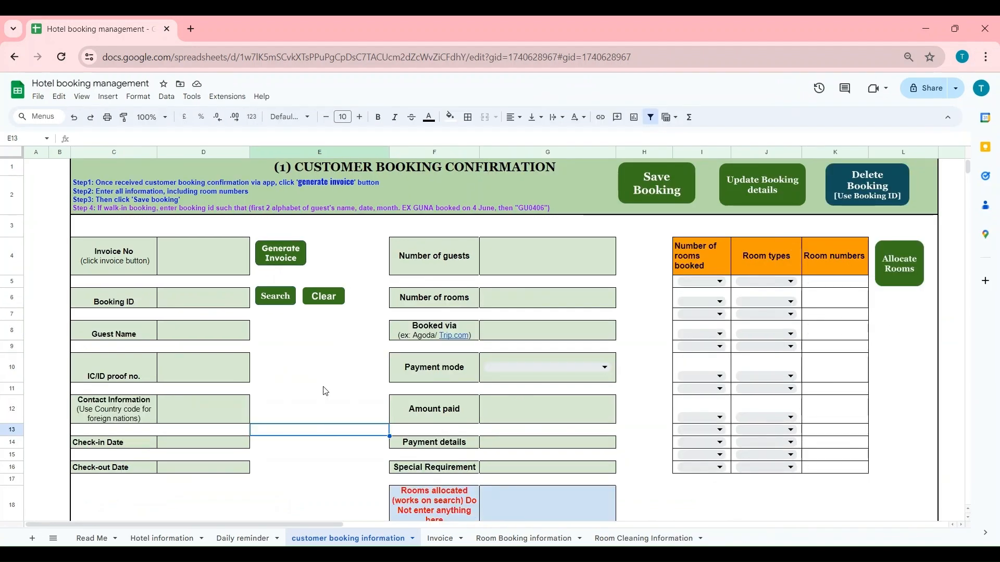
{"action": "left_click", "coordinate": [180, 307]}
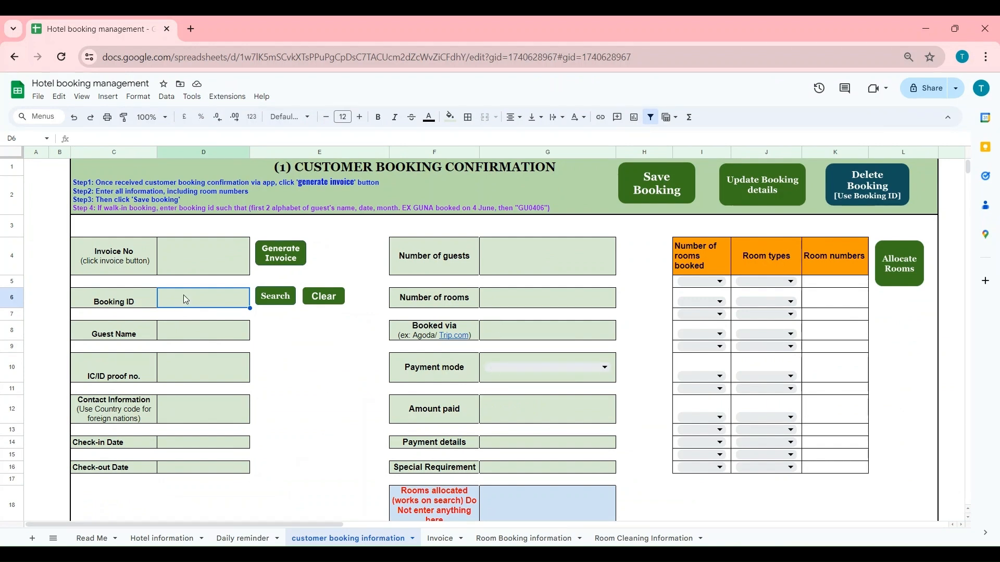
- Enter the booking ID in D6 and search, reloading the booking with rooms F100, F101
{"action": "type", "text": "TT"}
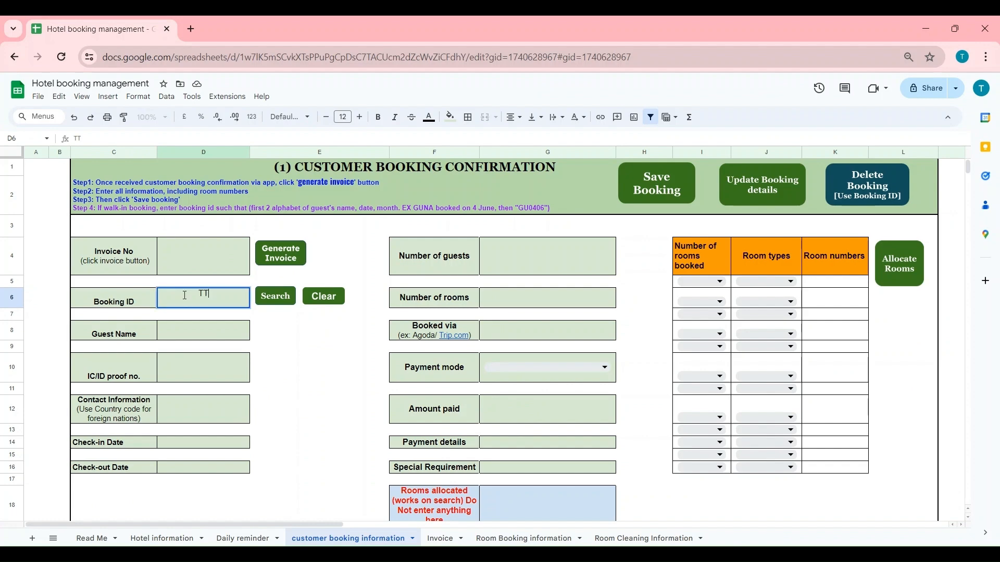
{"action": "left_click", "coordinate": [292, 415]}
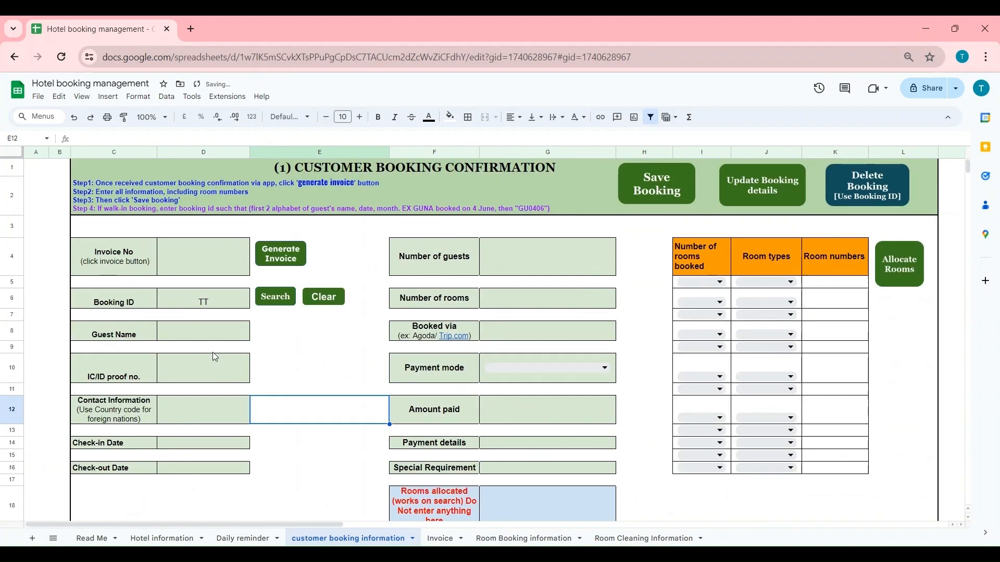
{"action": "double_click", "coordinate": [216, 304]}
{"action": "type", "text": "12345"}
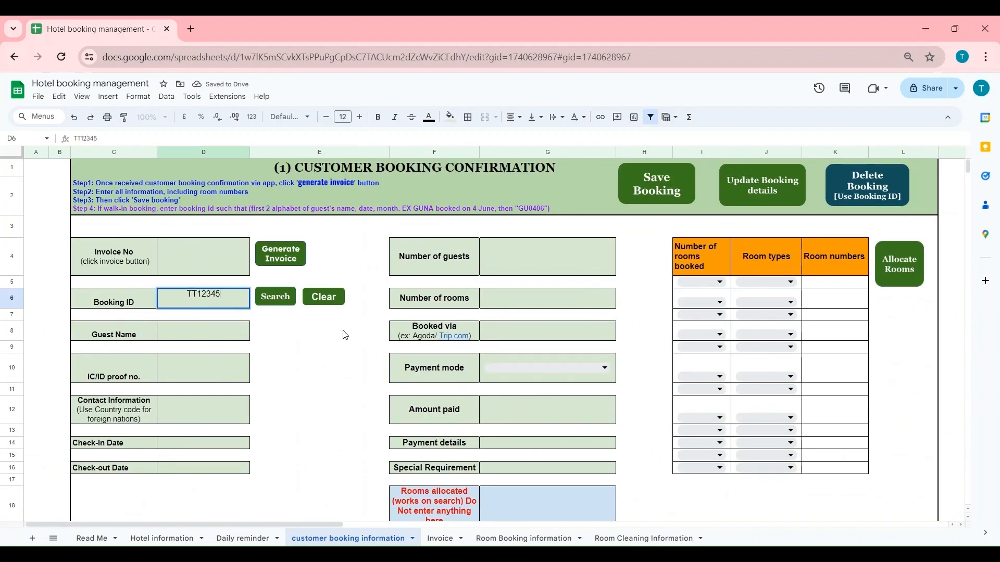
{"action": "left_click", "coordinate": [278, 331]}
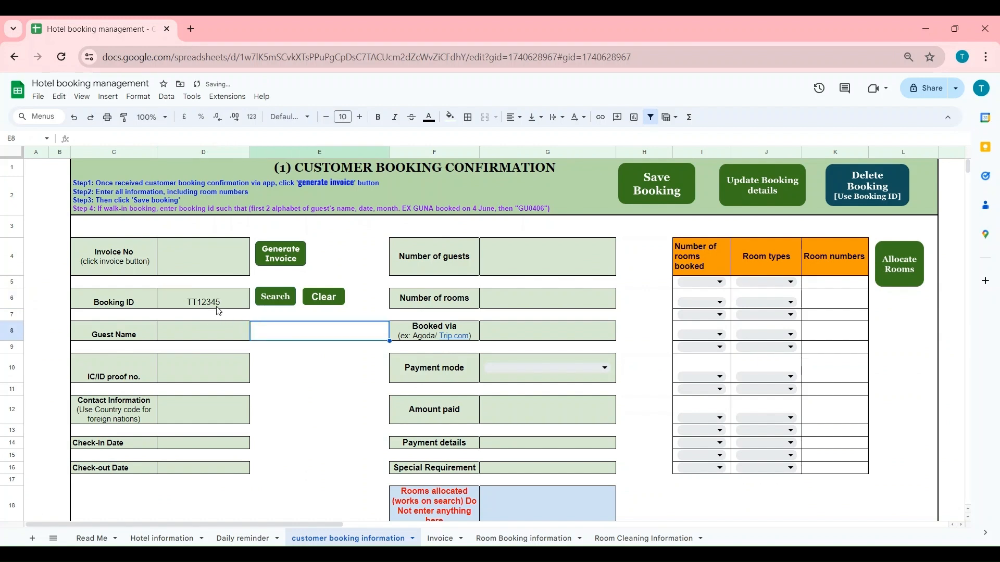
{"action": "left_click", "coordinate": [277, 301]}
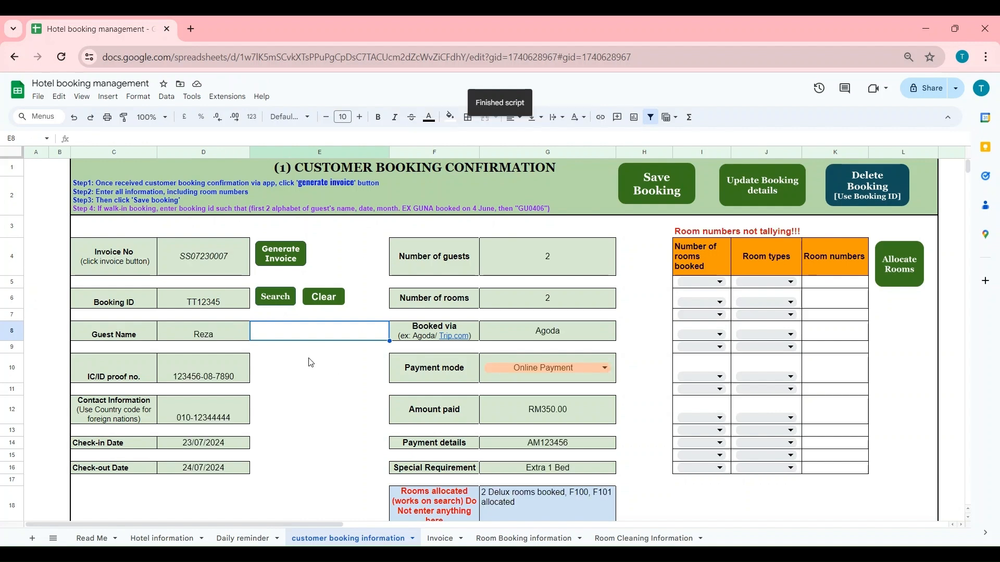
{"action": "double_click", "coordinate": [216, 333]}
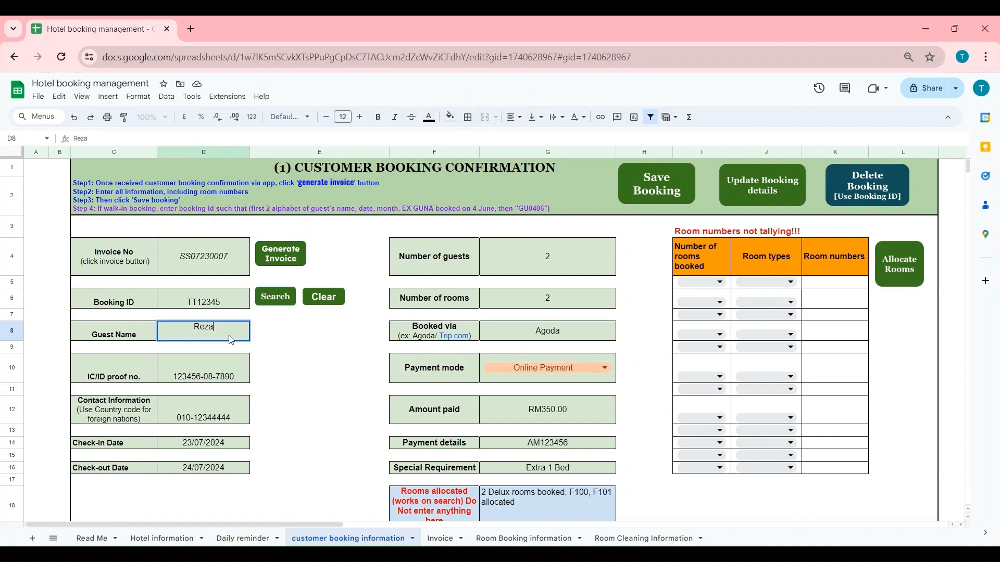
- Correct the guest's name in D8 and save it with Update Booking details
{"action": "type", "text": "a"}
{"action": "left_click", "coordinate": [304, 352]}
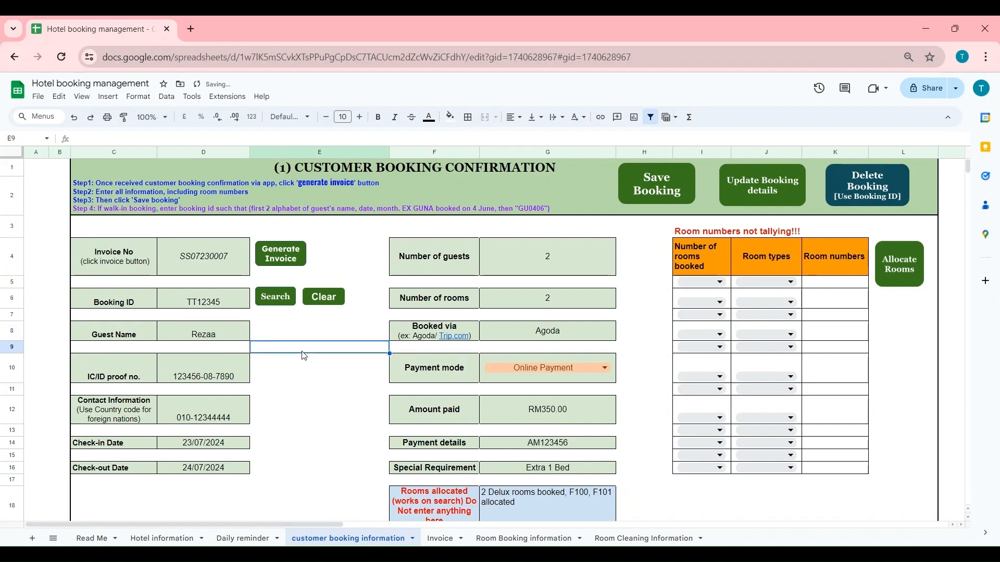
{"action": "left_click", "coordinate": [767, 180]}
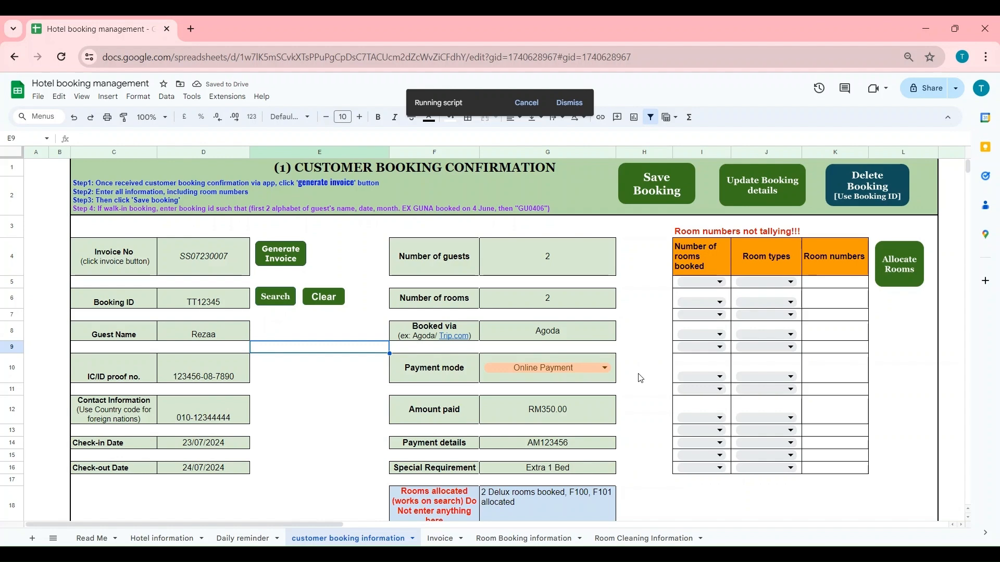
- Check the corrected guest name in the saved bookings list
{"action": "scroll", "coordinate": [641, 379], "scroll_direction": "down", "scroll_amount": 3}
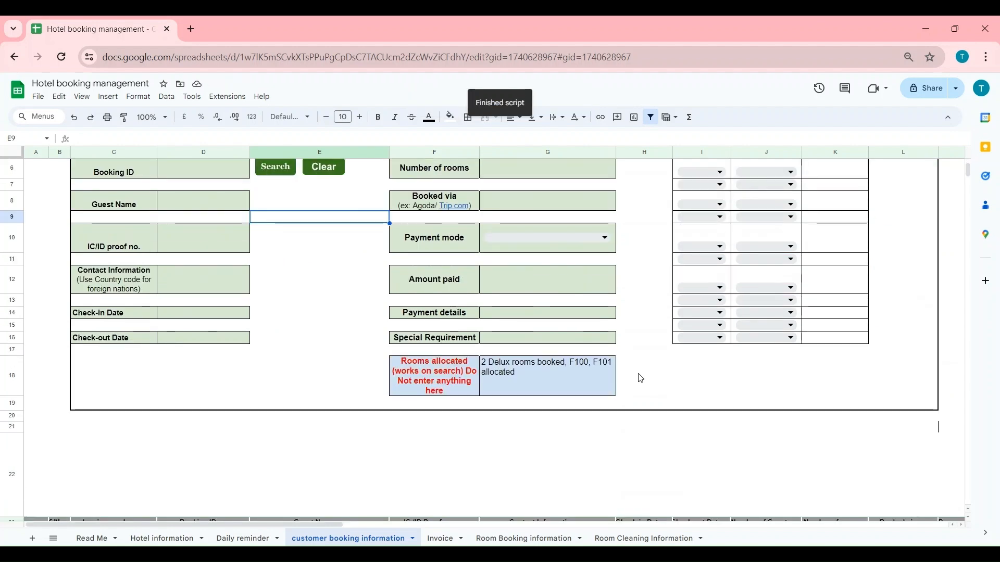
{"action": "scroll", "coordinate": [641, 378], "scroll_direction": "down", "scroll_amount": 5}
{"action": "left_click", "coordinate": [325, 438]}
{"action": "left_click", "coordinate": [327, 428]}
{"action": "scroll", "coordinate": [382, 428], "scroll_direction": "up", "scroll_amount": 7}
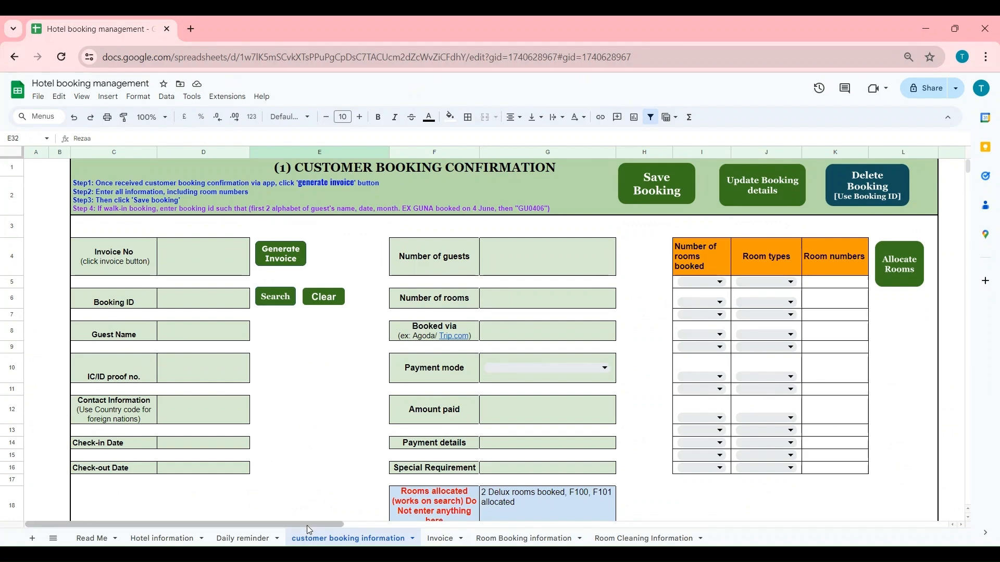
{"action": "left_click_drag", "start_coordinate": [308, 526], "coordinate": [594, 512]}
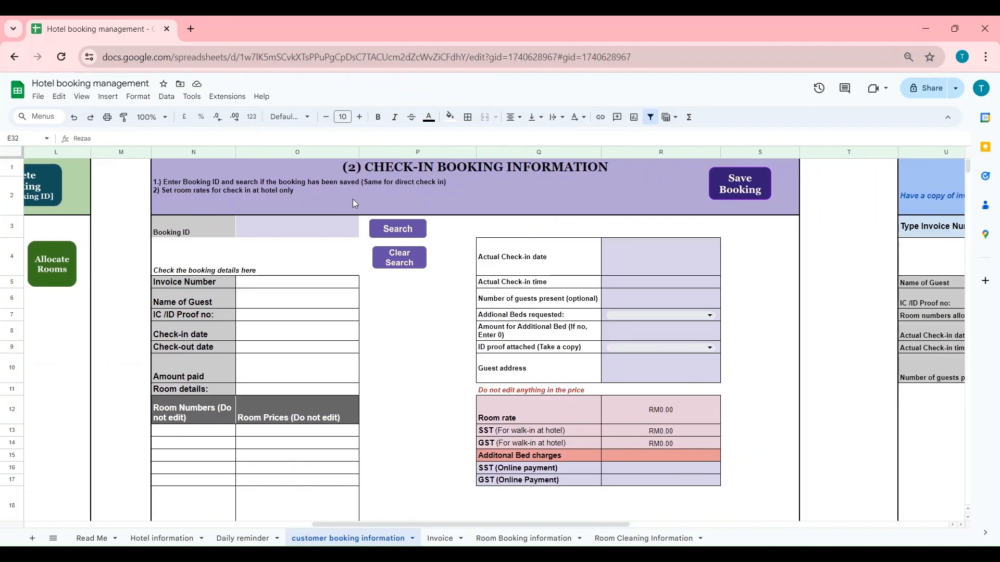